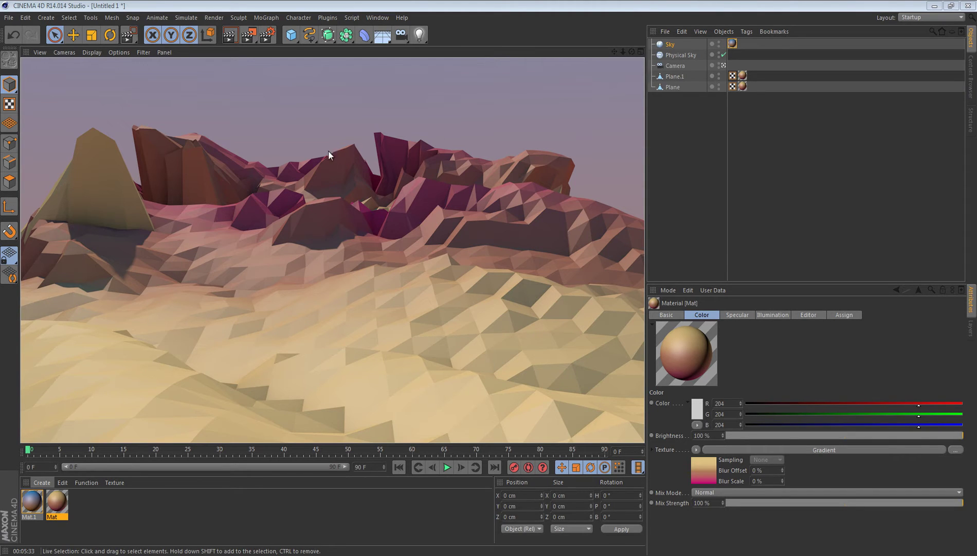
Delete all objects from the scene, including the skies, the camera and both terrain planes
left_click(315, 126)
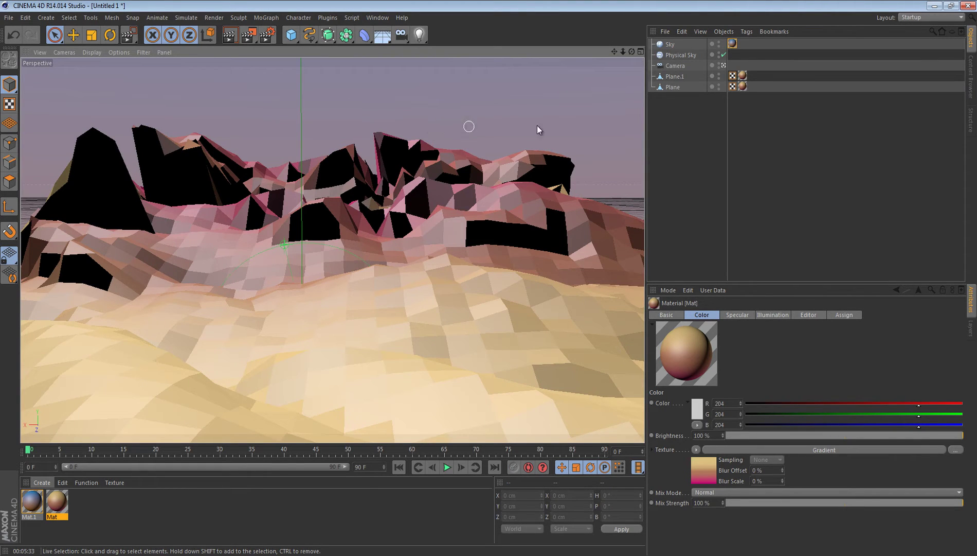
key("ctrl+a")
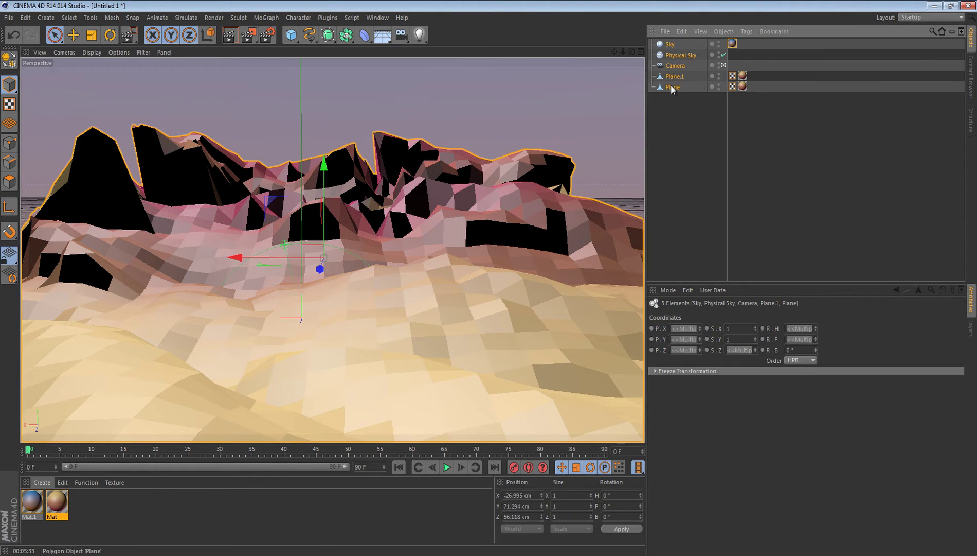
key("Delete")
Remove the Global Illumination, Depth of Field and Ambient Occlusion effects from the render settings
left_click(267, 35)
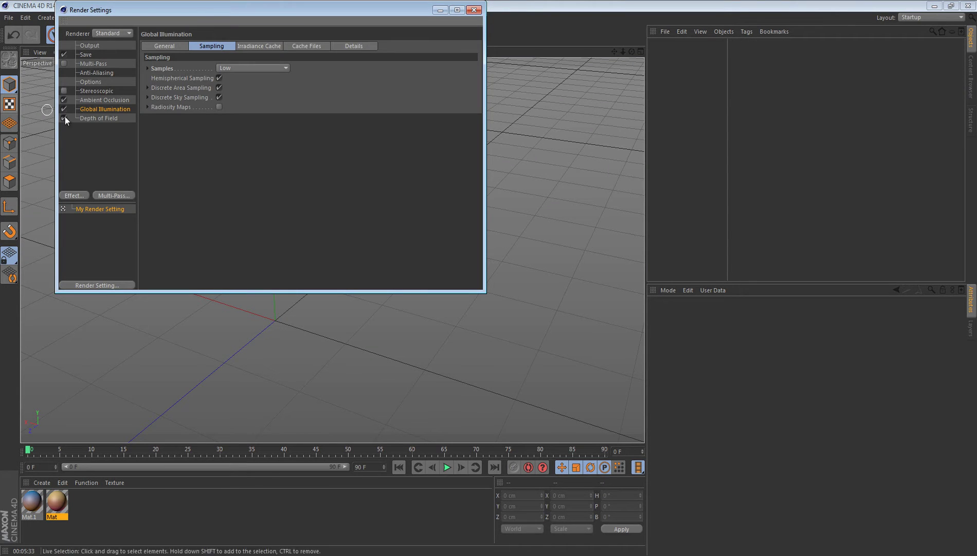
key("Delete")
left_click(91, 109)
key("Delete")
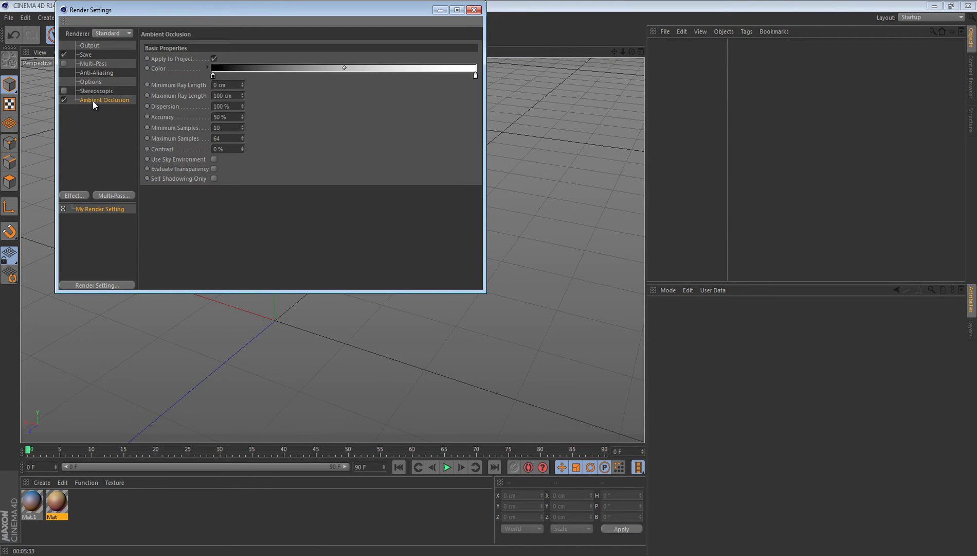
key("Delete")
left_click(88, 54)
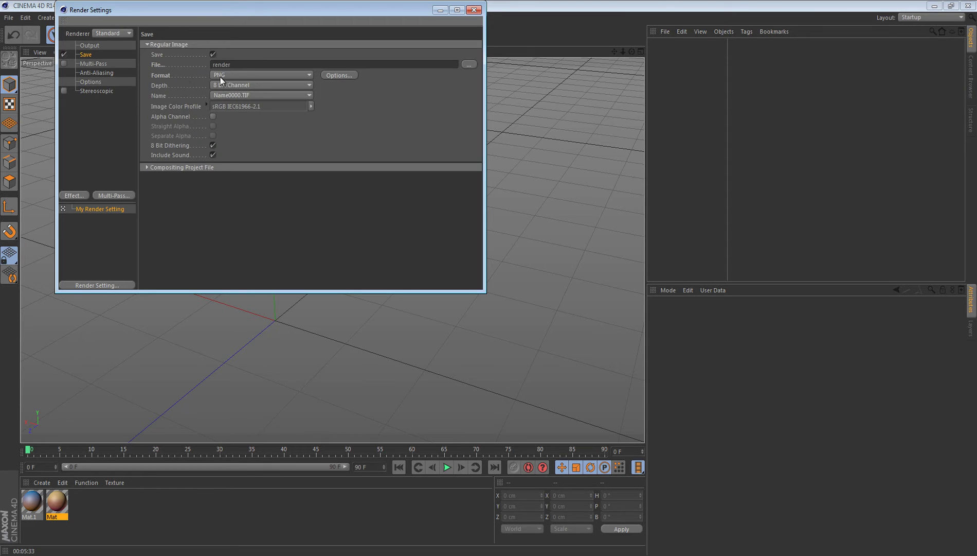
left_click(90, 45)
left_click(474, 9)
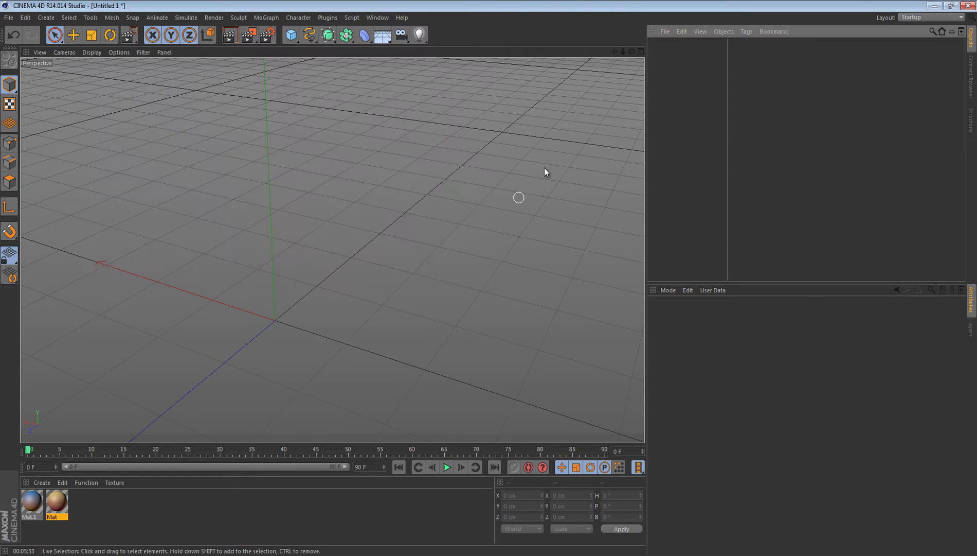
Add a plane object and set its width and height to 1000 cm
left_click_drag(632, 52, 549, 47)
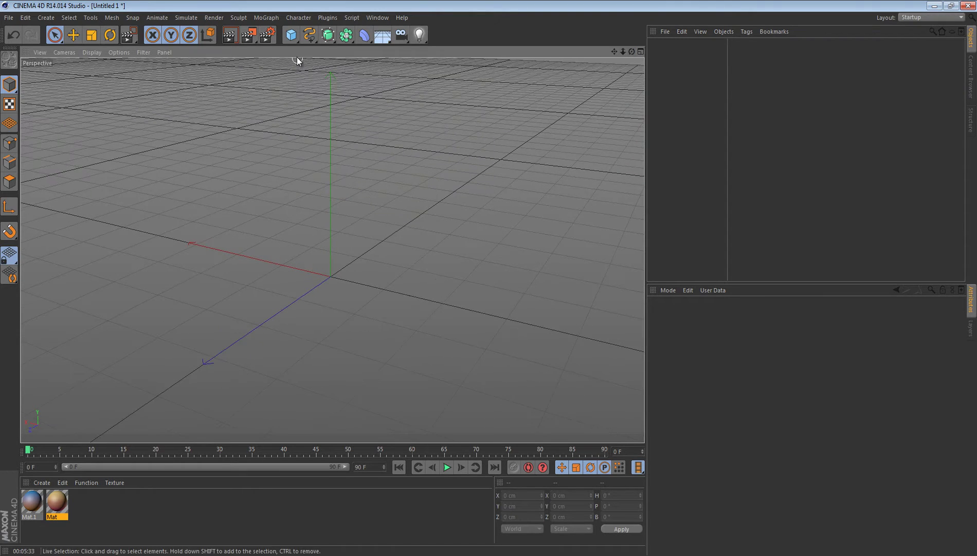
left_click_drag(292, 37, 389, 77)
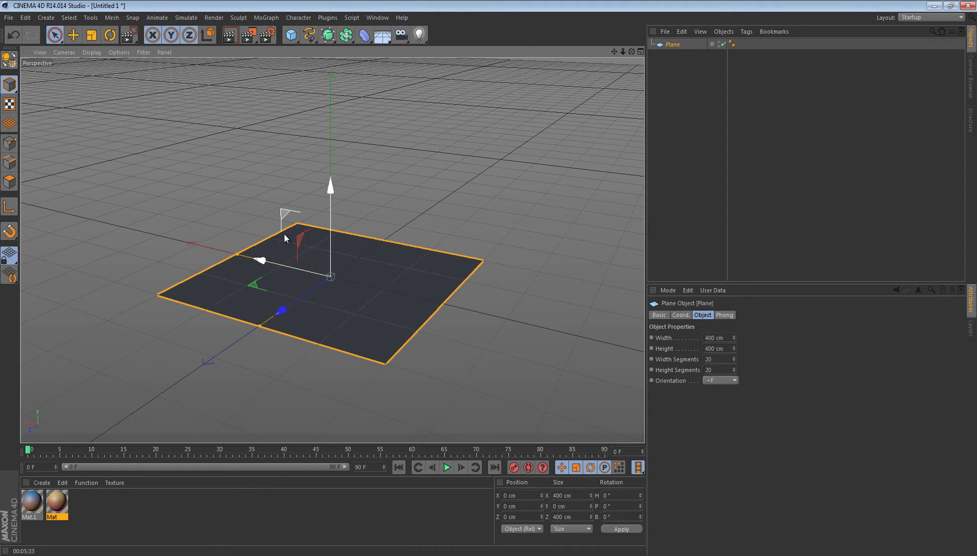
double_click(718, 337)
type("1")
key("Tab")
type("1000")
key("Return")
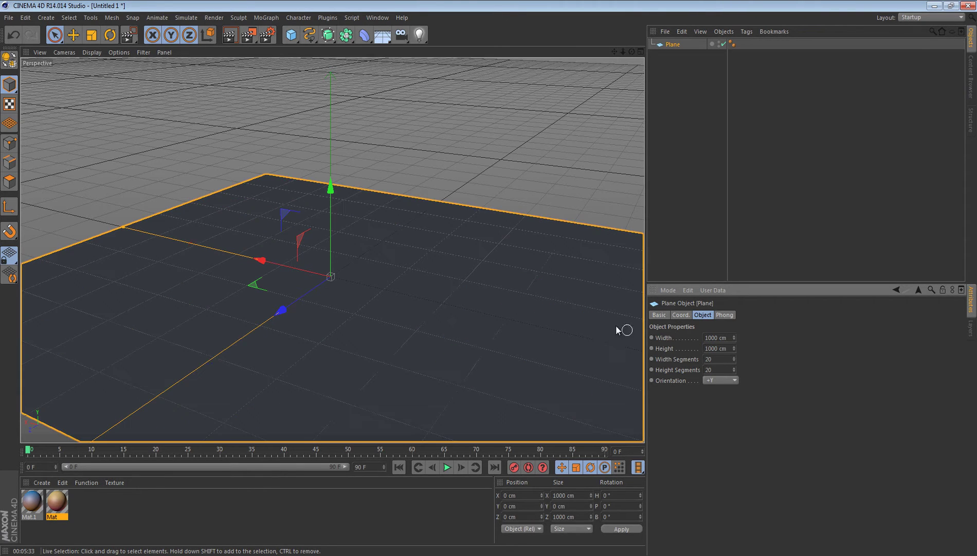
Set the plane's width segments and height segments to 40
left_click_drag(619, 53, 473, 299)
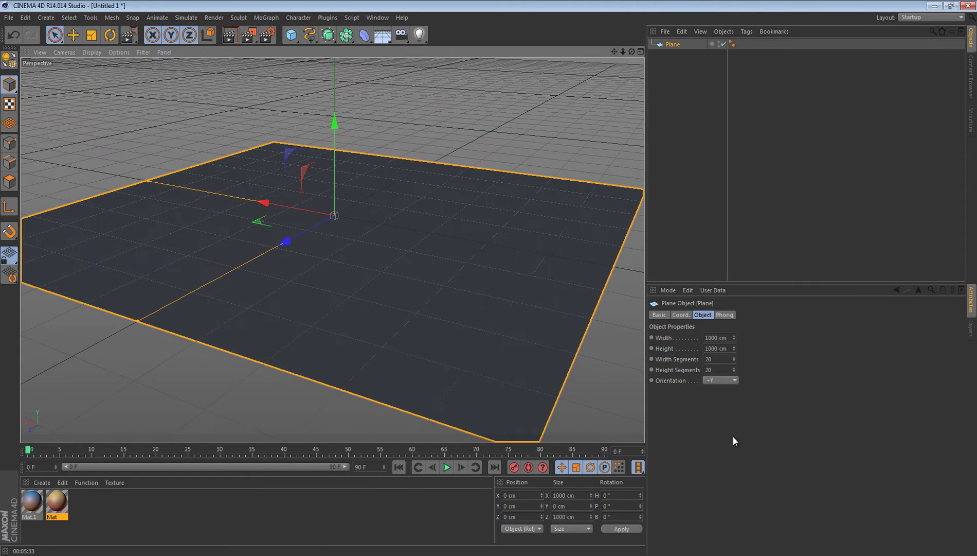
left_click(717, 359)
type("40")
key("Return")
key("Tab")
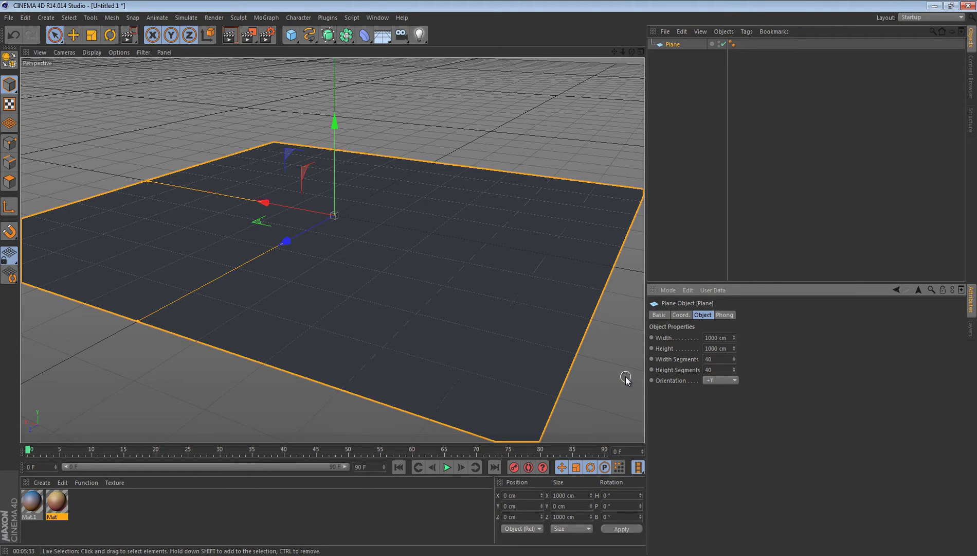
Convert the plane into an editable polygon object
left_click(562, 103)
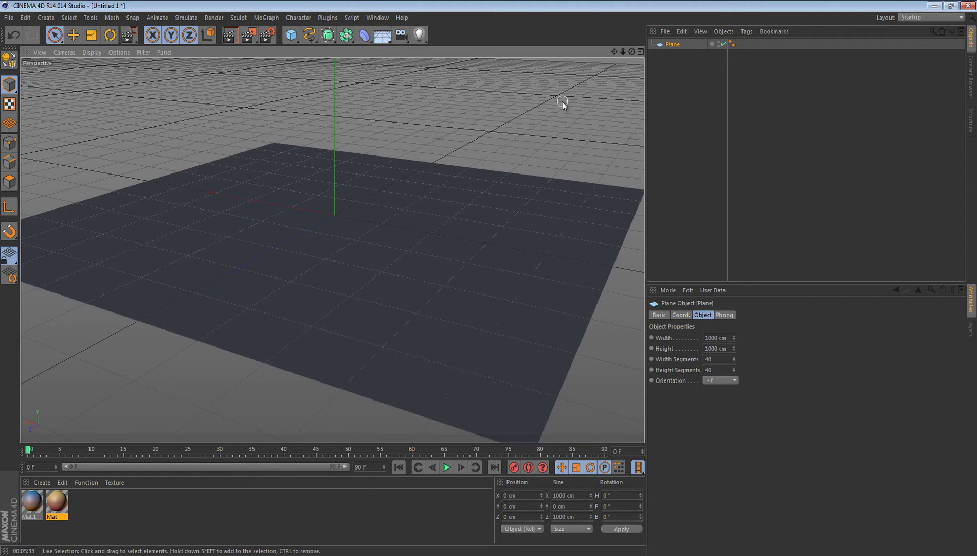
left_click(665, 31)
left_click(711, 137)
left_click(675, 46)
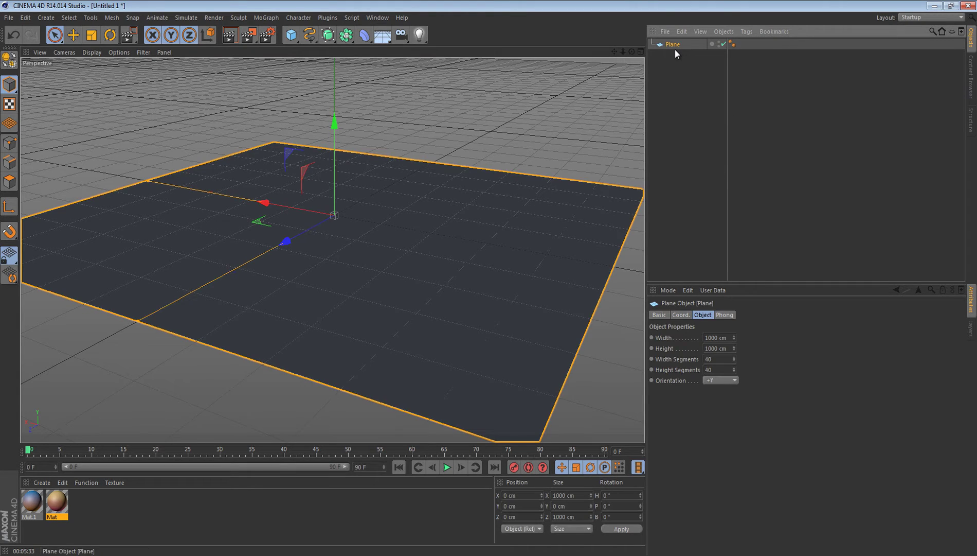
key("c")
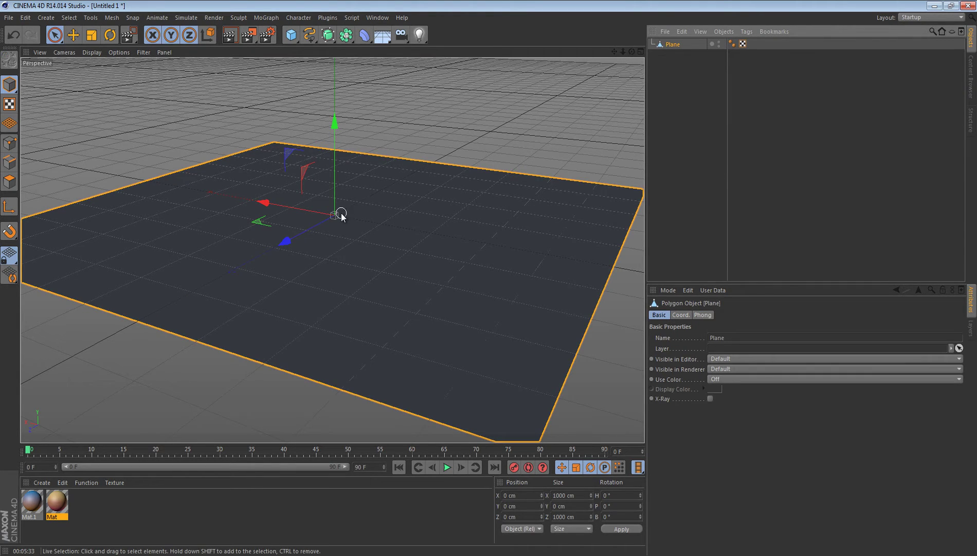
left_click(732, 44)
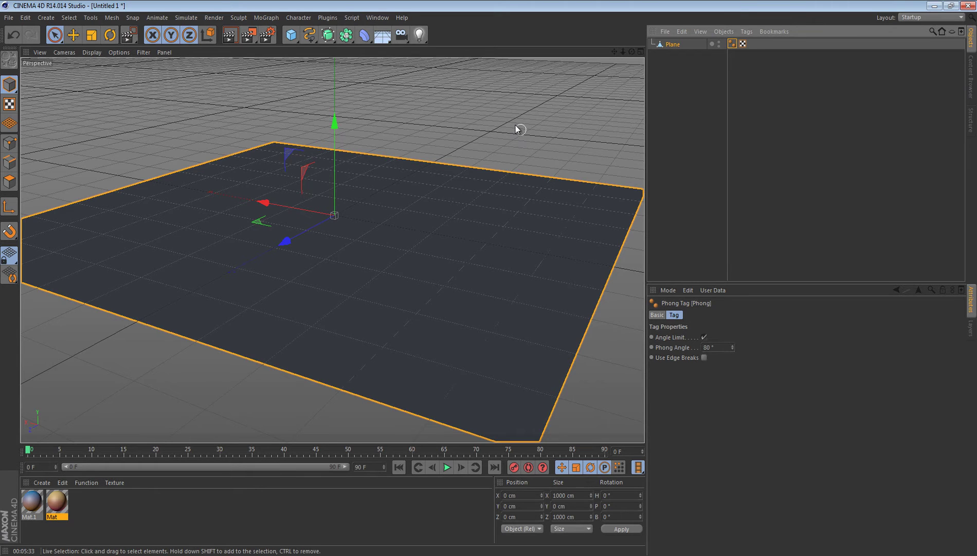
left_click(392, 132)
right_click(149, 109)
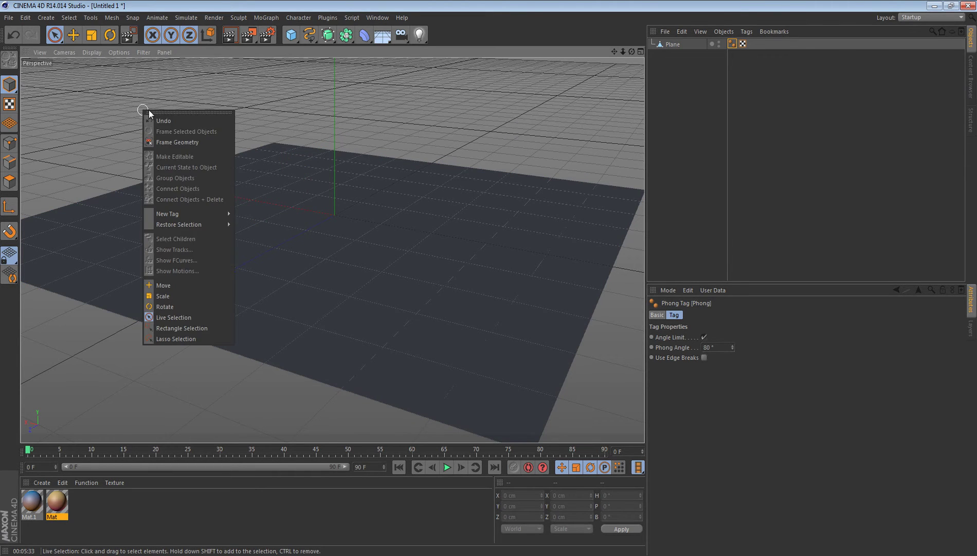
left_click(61, 111)
Switch the plane to polygon mode and activate the Brush sculpting tool
left_click(672, 46)
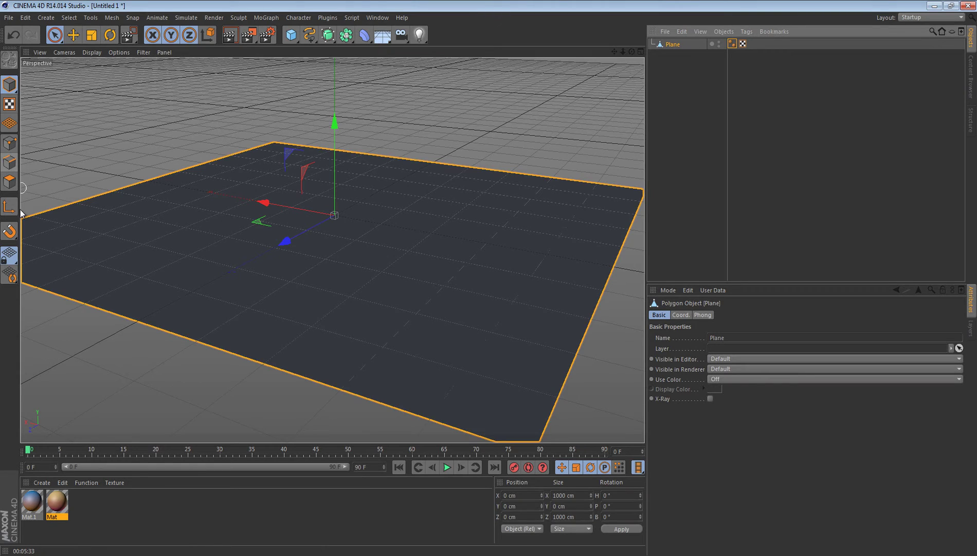
left_click(9, 181)
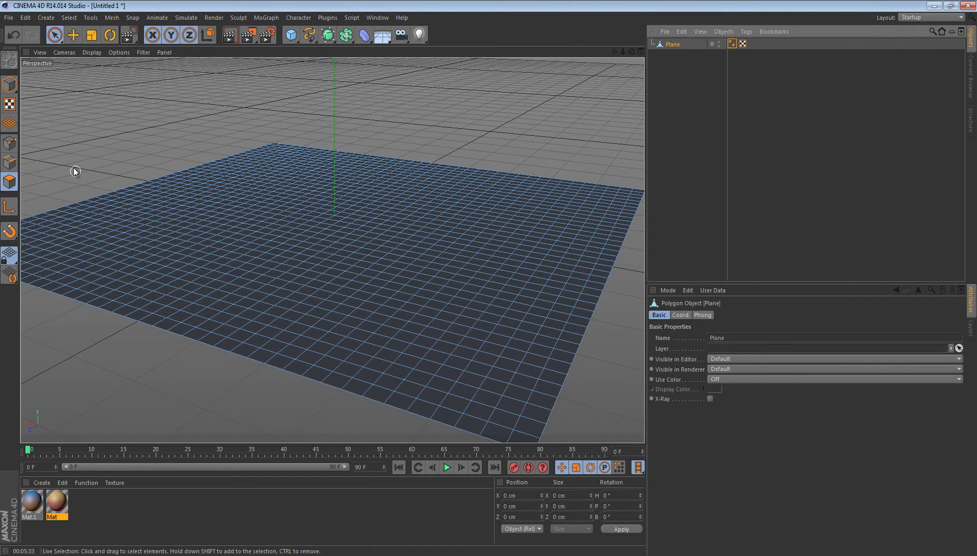
key("m")
key("b")
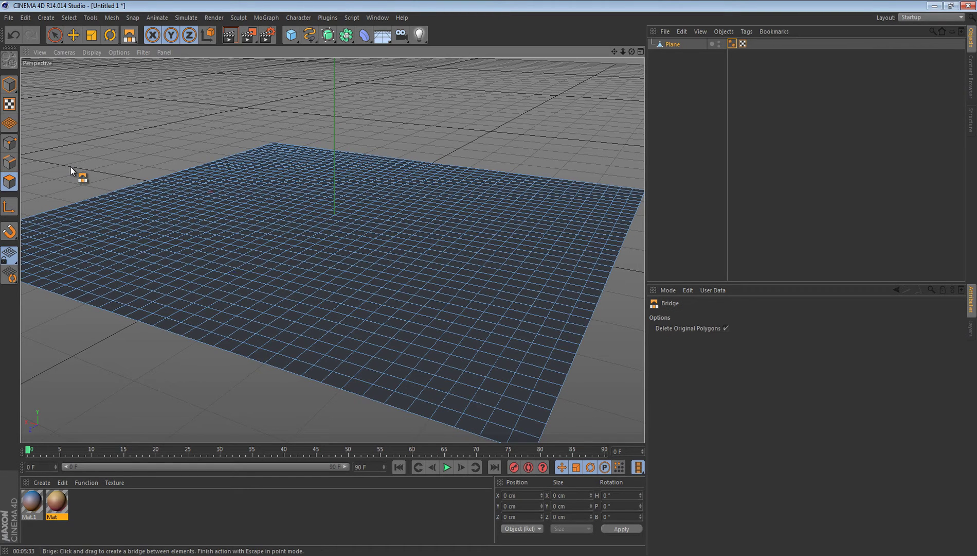
left_click(9, 84)
left_click(9, 181)
right_click(79, 135)
left_click(112, 186)
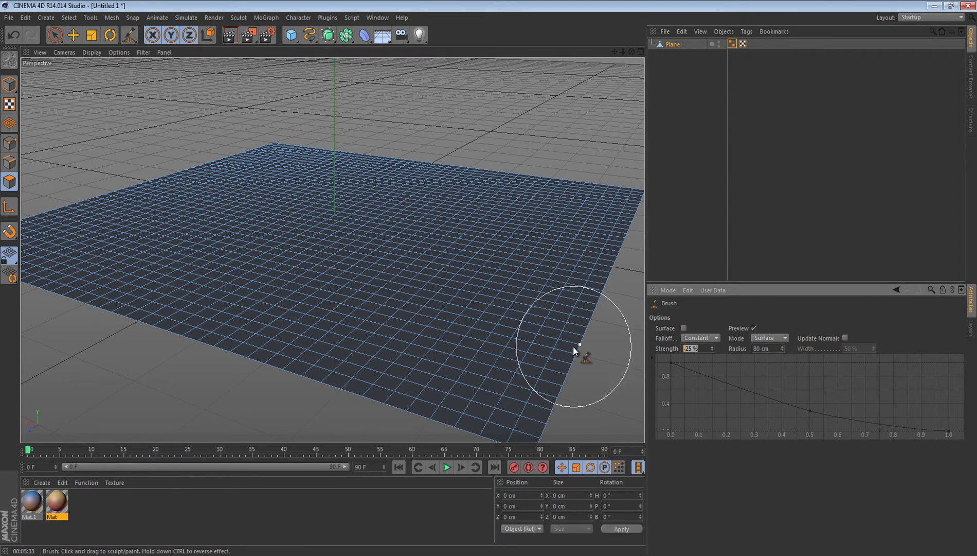
Set the brush strength to 25 % and sculpt a test mountain from the plane's centre towards its back corner
key("BackSpace")
key("BackSpace")
key("BackSpace")
key("BackSpace")
key("BackSpace")
type("25")
key("Return")
mouse_move(363, 221)
left_mouse_down()
mouse_move(365, 205)
mouse_move(402, 203)
mouse_move(358, 176)
mouse_move(251, 185)
left_mouse_up()
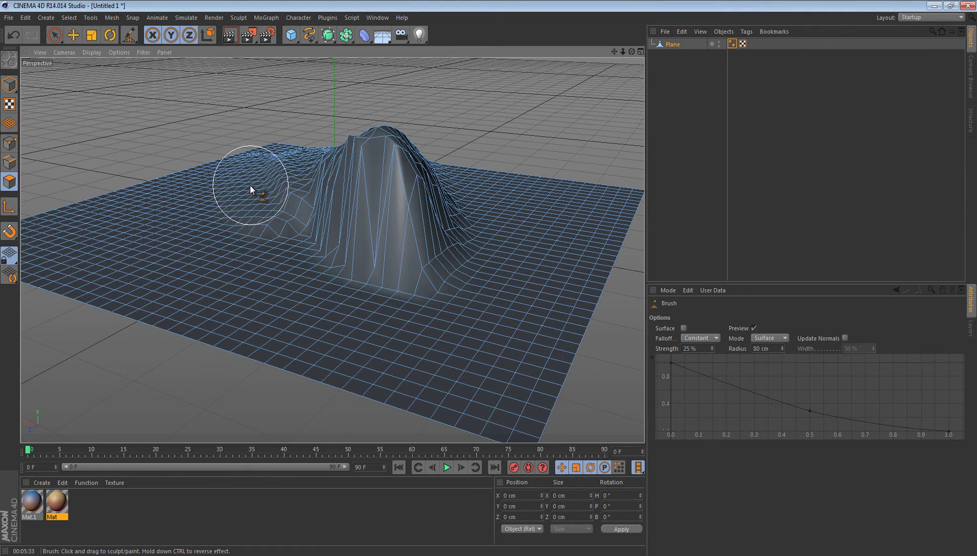
Delete the plane's Phong tag, rendering the mountain before and after to compare the shading
left_click(230, 36)
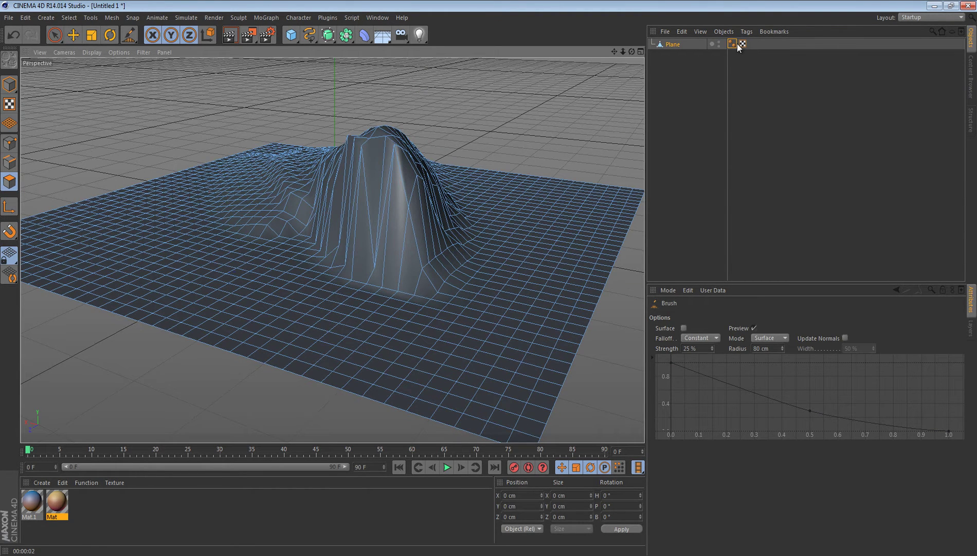
left_click(732, 44)
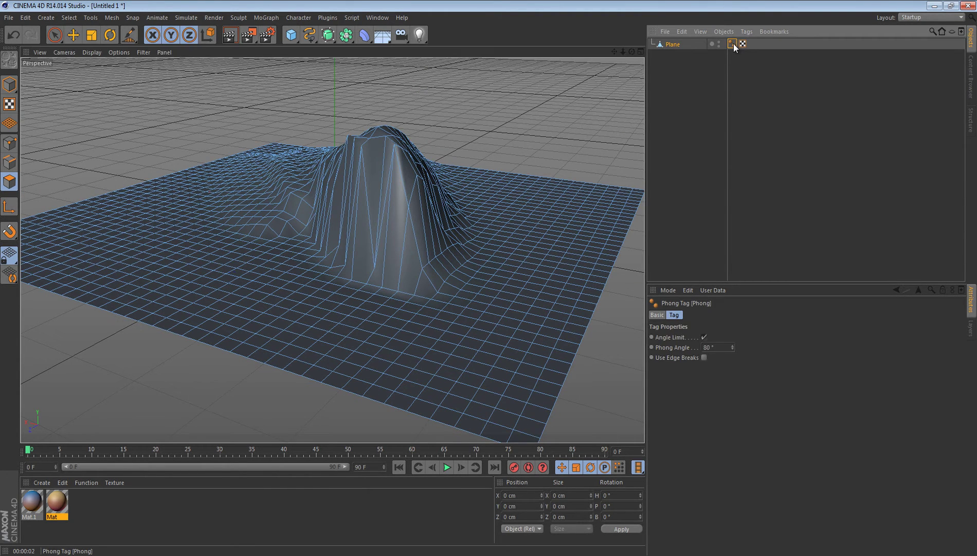
key("Delete")
left_click(254, 37)
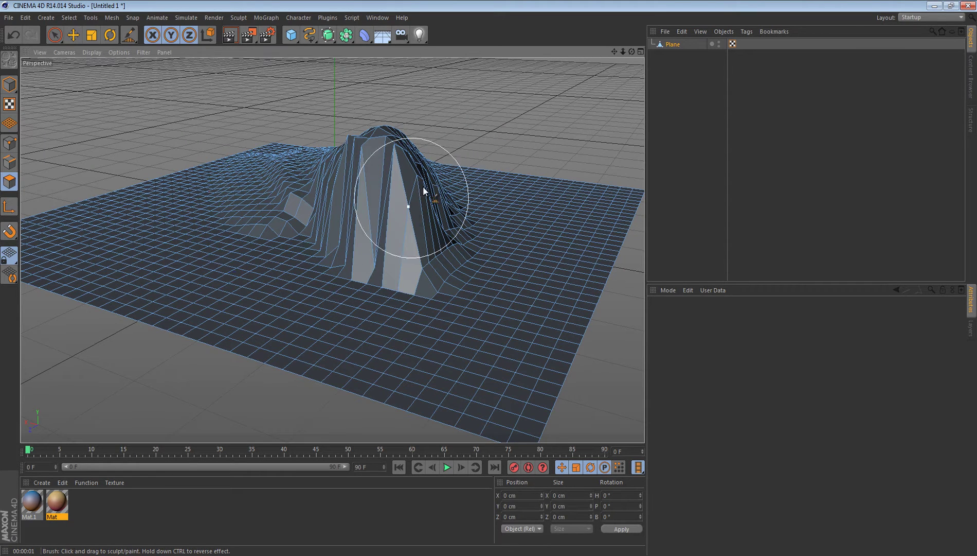
Undo the Phong tag deletion and the sculpted mountain to restore the flat plane
key("ctrl+z")
key("ctrl+z")
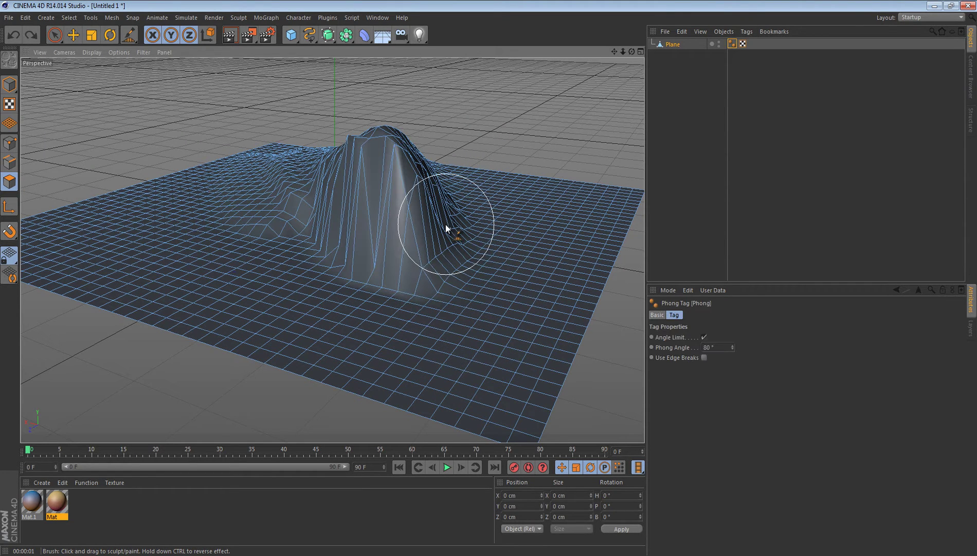
key("ctrl+z")
key("ctrl+z")
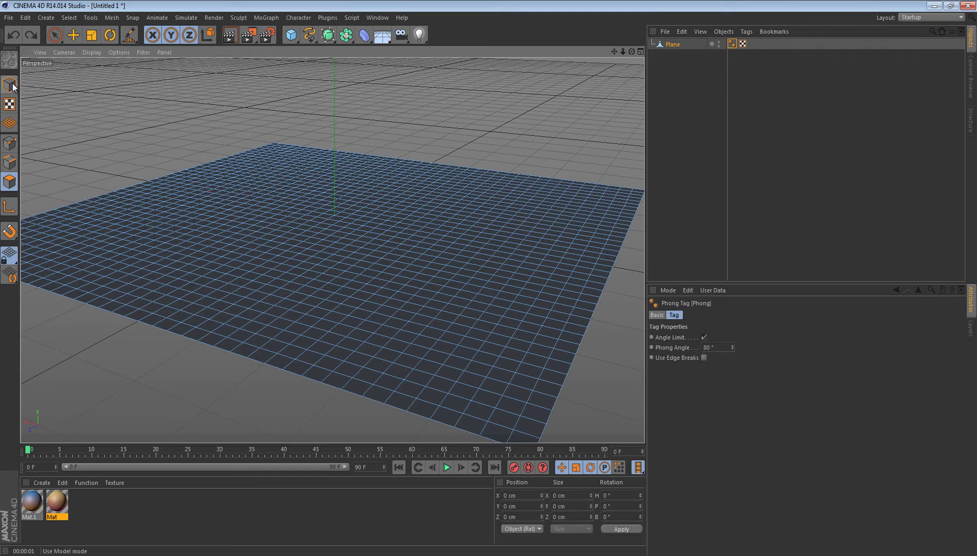
key("ctrl+z")
Return to the Live Selection tool and delete the flat plane's Phong tag
left_click(35, 33)
left_click(100, 63)
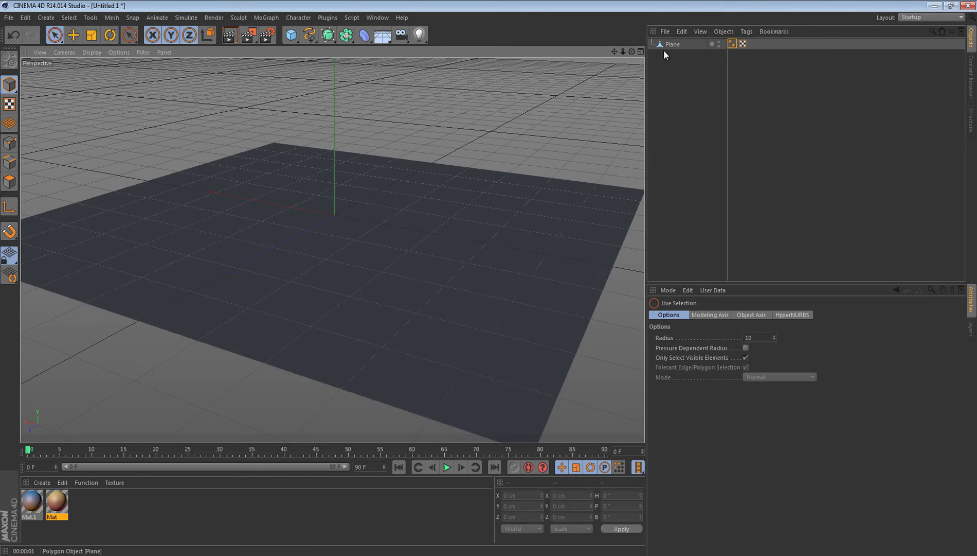
left_click(732, 45)
key("Delete")
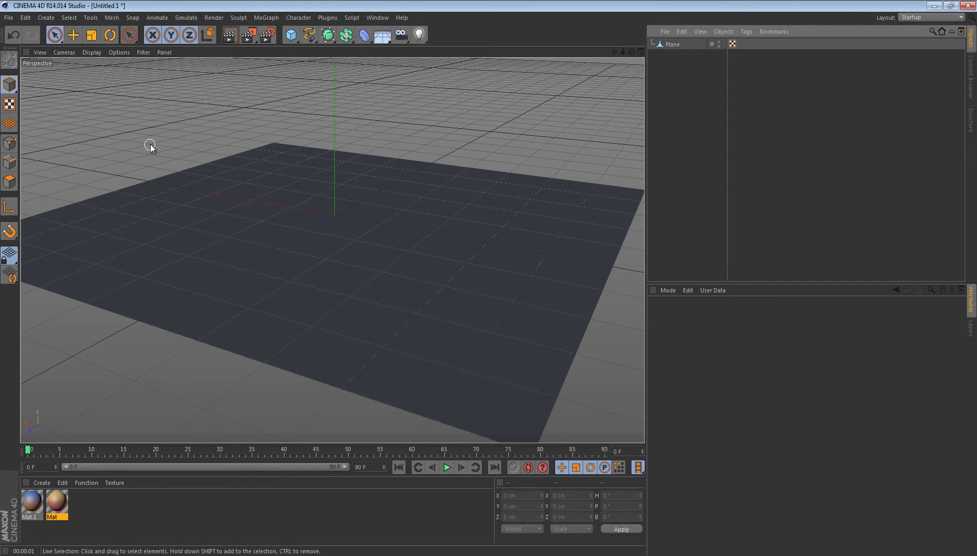
Show the plane in the Top view and select a small block of its polygons just off the centre
key("F2")
left_click_drag(614, 52, 488, 278)
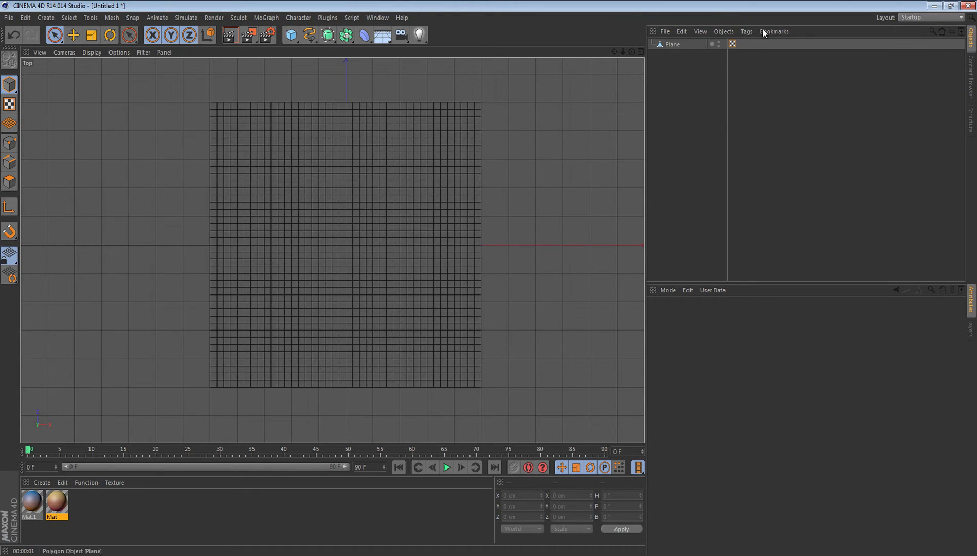
left_click(671, 45)
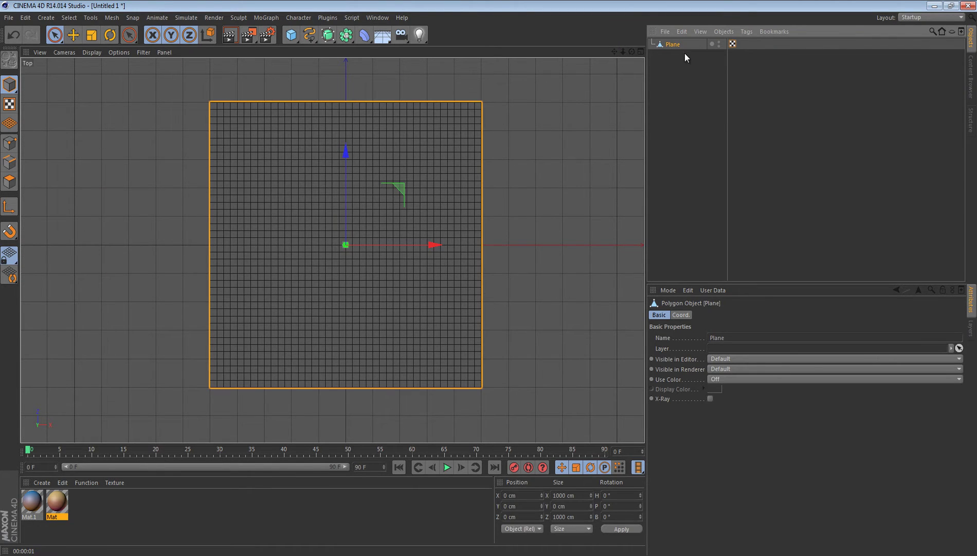
left_click(9, 182)
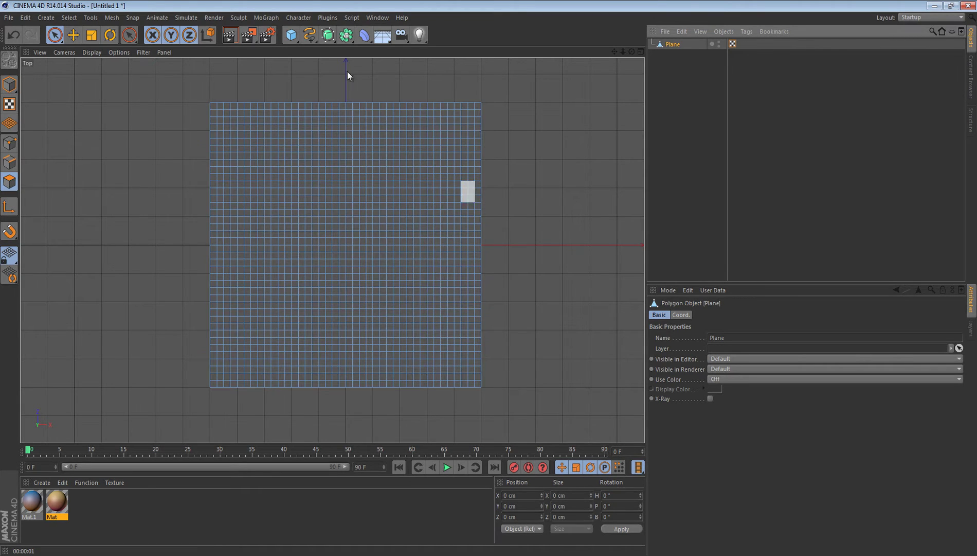
left_click(316, 145)
left_click(298, 216)
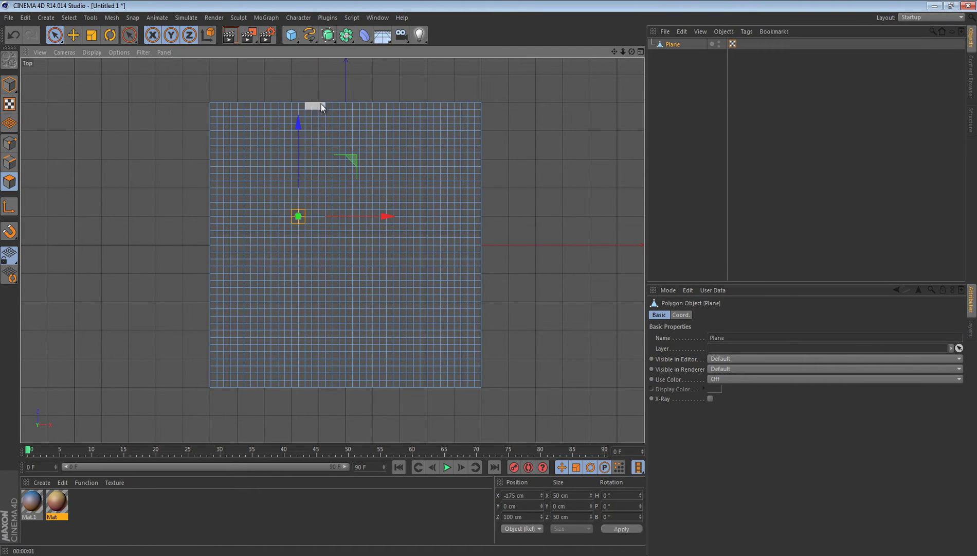
Reselect the plane in Polygon mode and activate the Brush tool
left_click(11, 83)
left_click(102, 96)
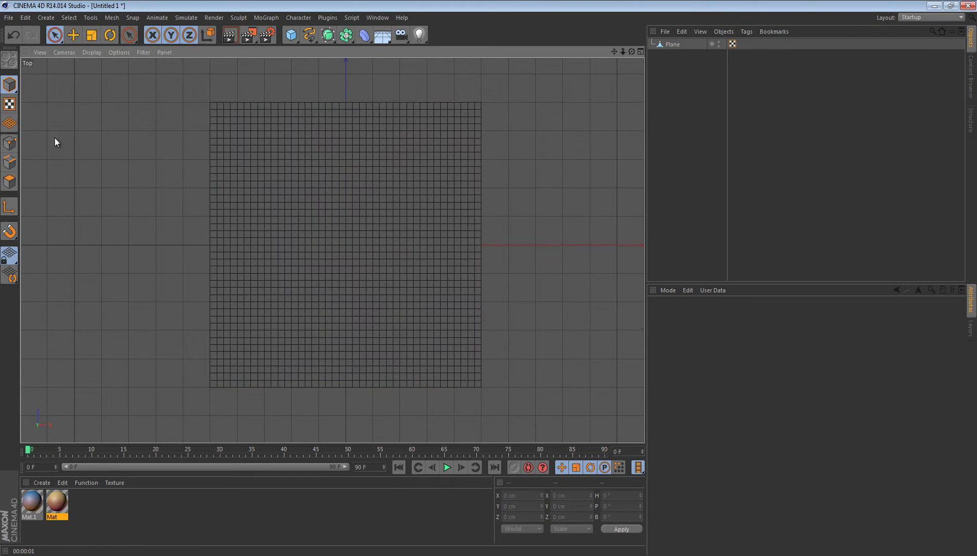
left_click(678, 45)
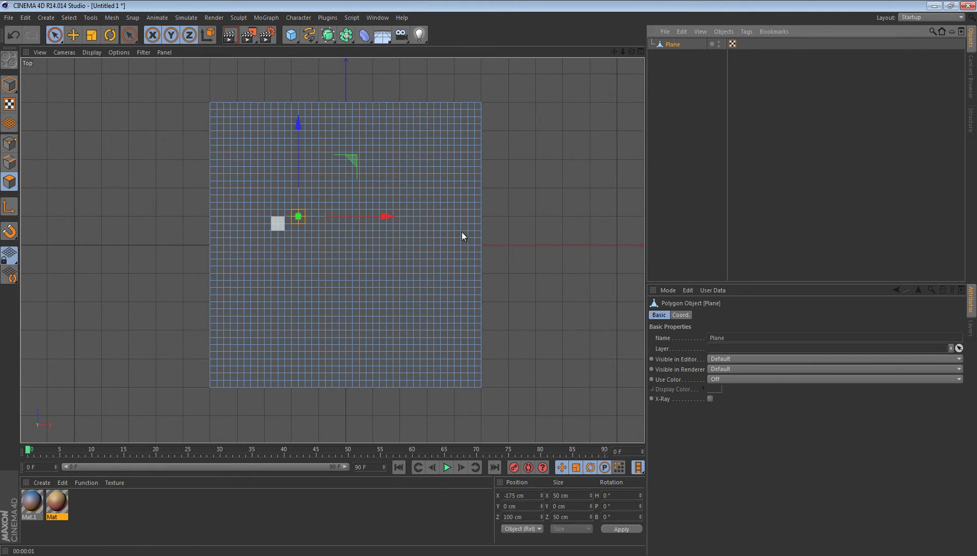
right_click(137, 156)
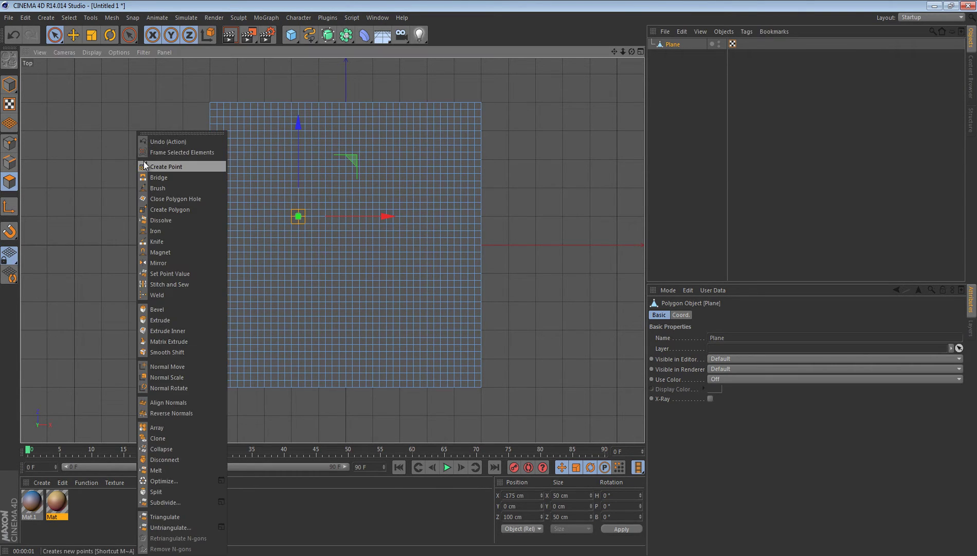
left_click(154, 189)
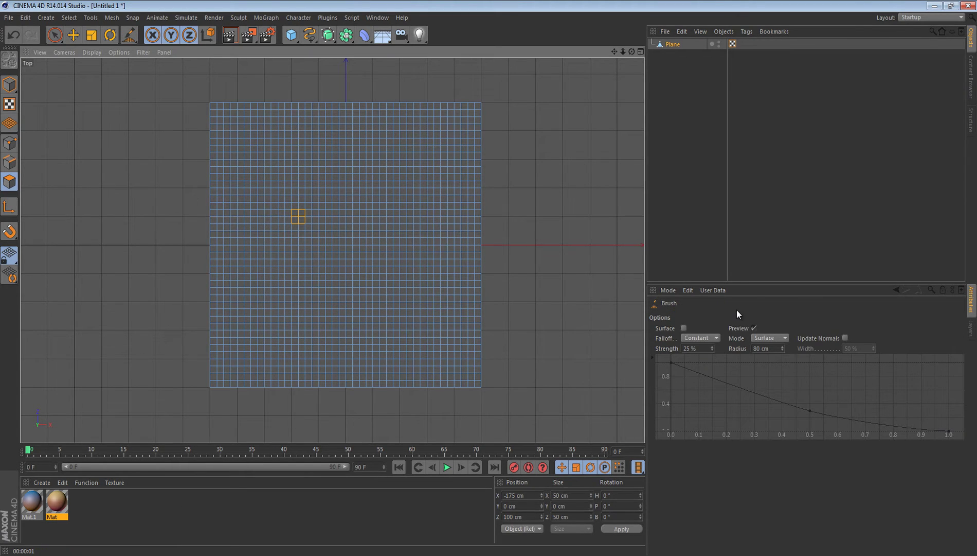
Set the brush falloff to Constant and its mode to Surface
left_click(698, 335)
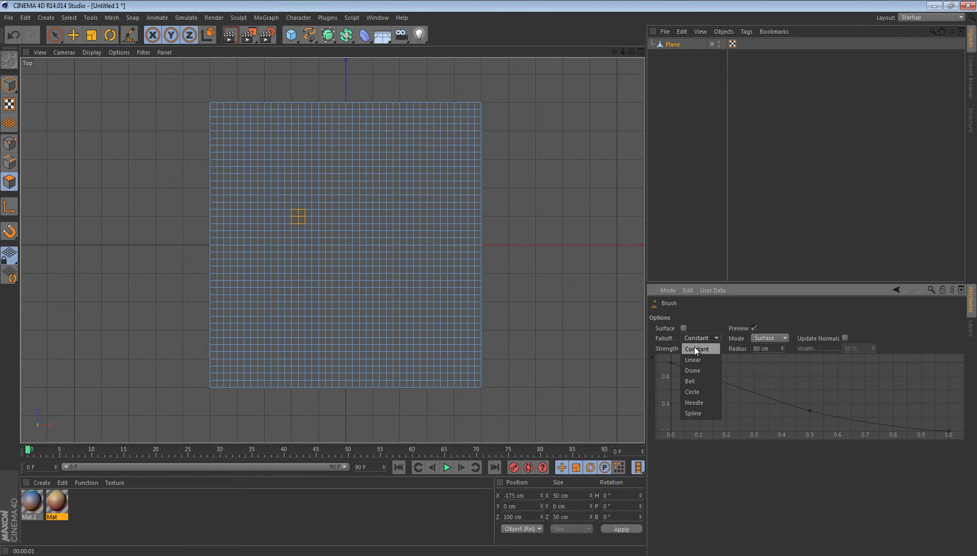
left_click(694, 348)
left_click(777, 337)
left_click(769, 348)
left_click(781, 339)
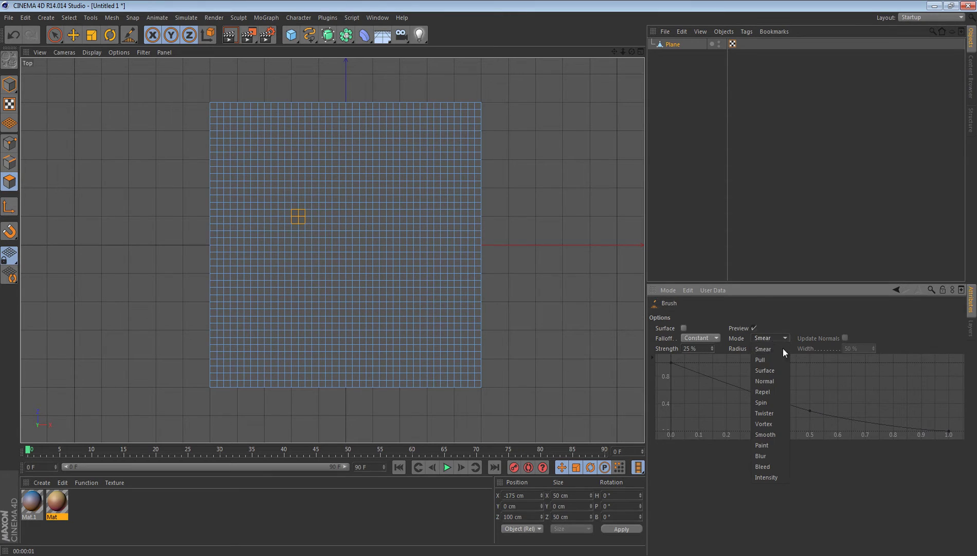
left_click(773, 370)
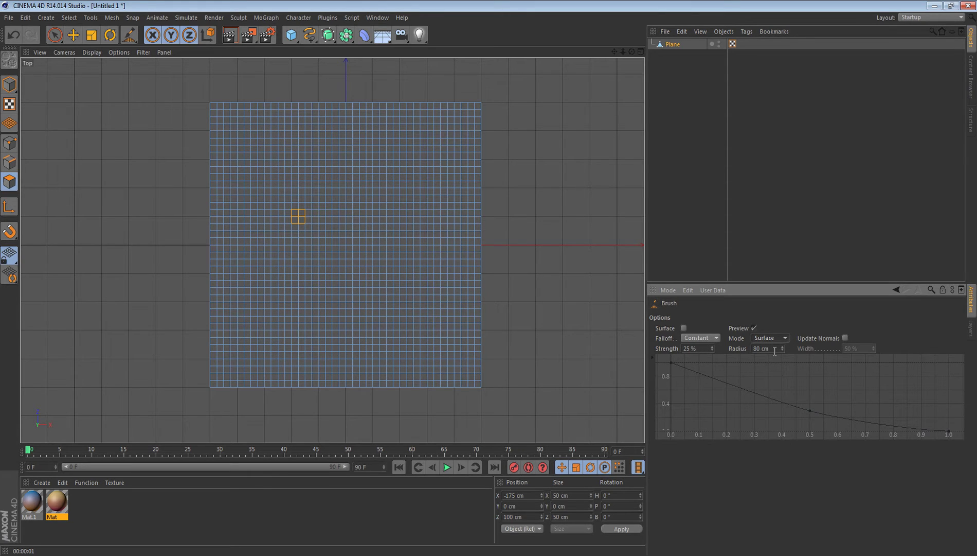
Reselect the plane, reactivate the Brush tool and show the plane in the Perspective view
left_click(706, 349)
left_click(697, 246)
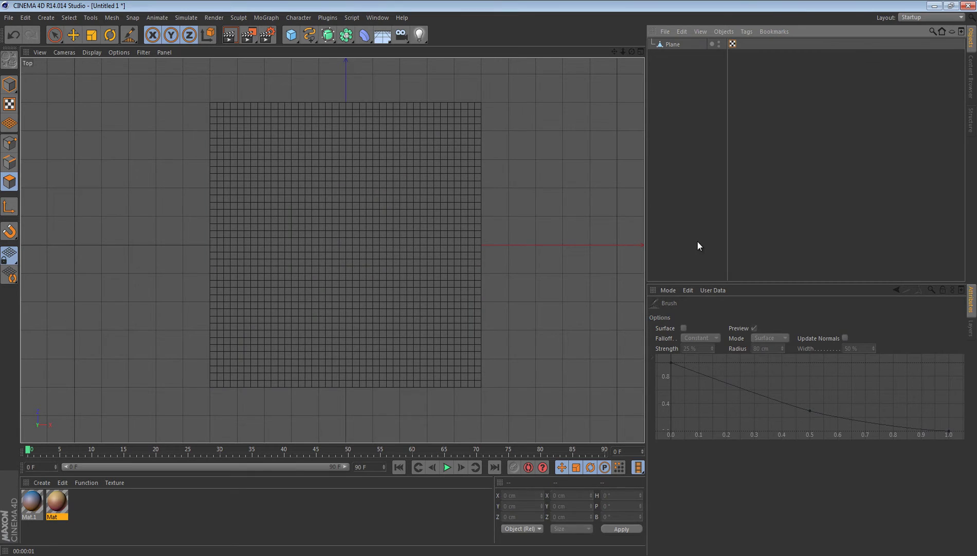
left_click(675, 44)
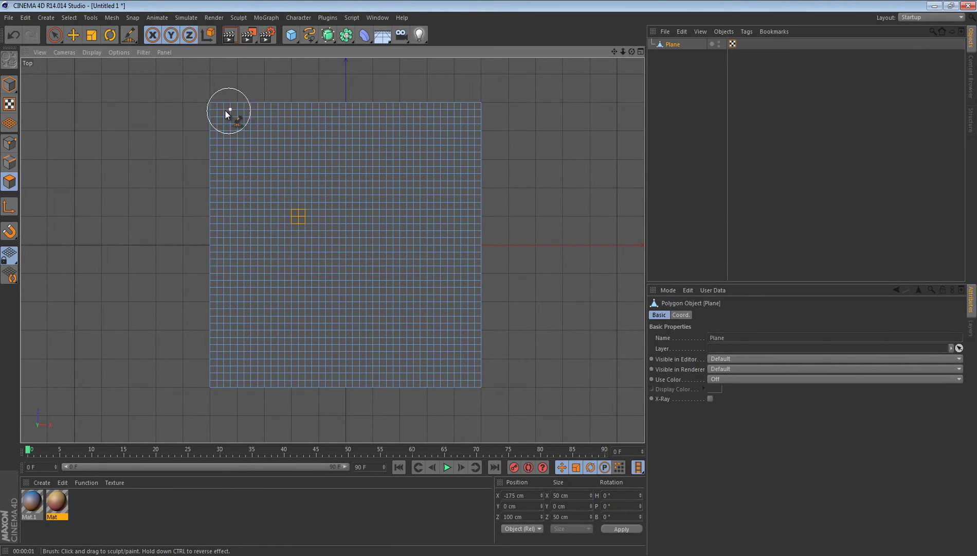
right_click(99, 185)
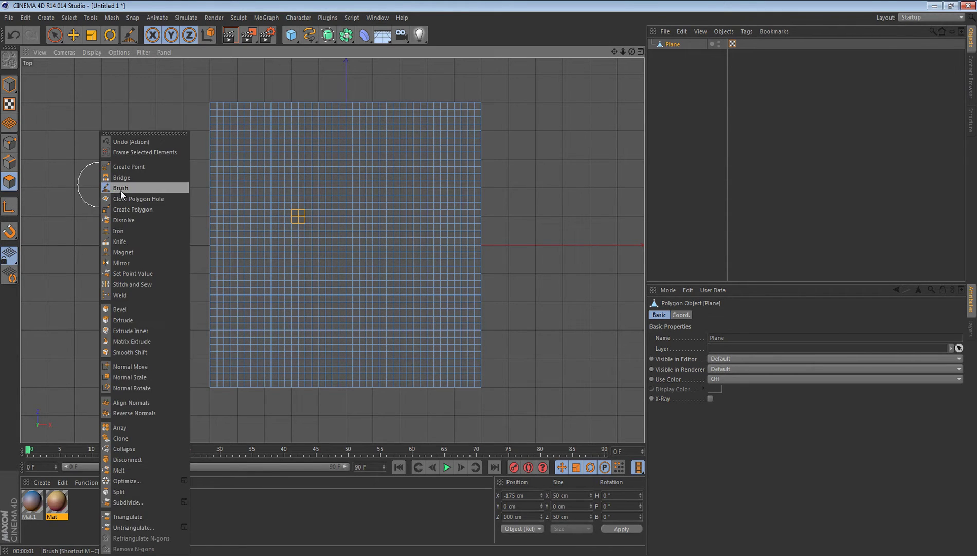
left_click(121, 188)
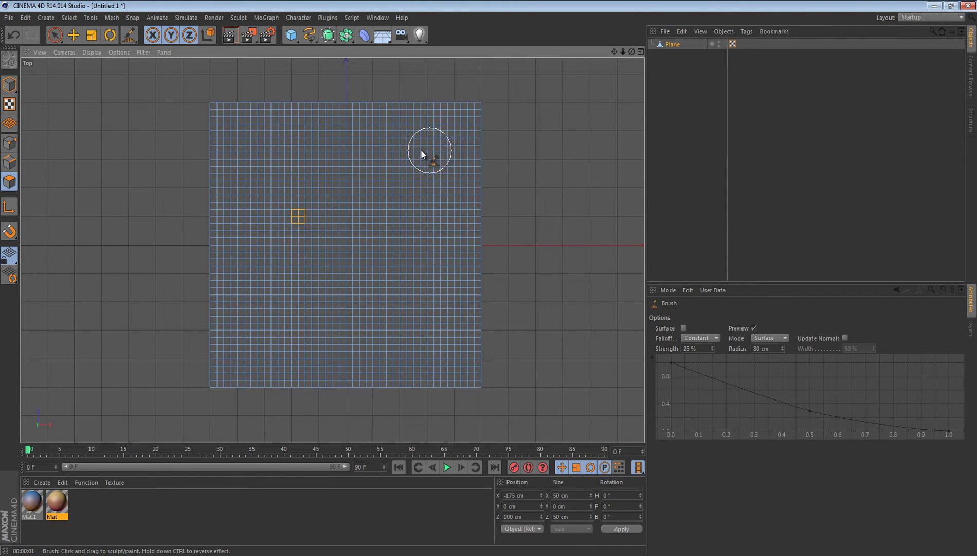
key("F1")
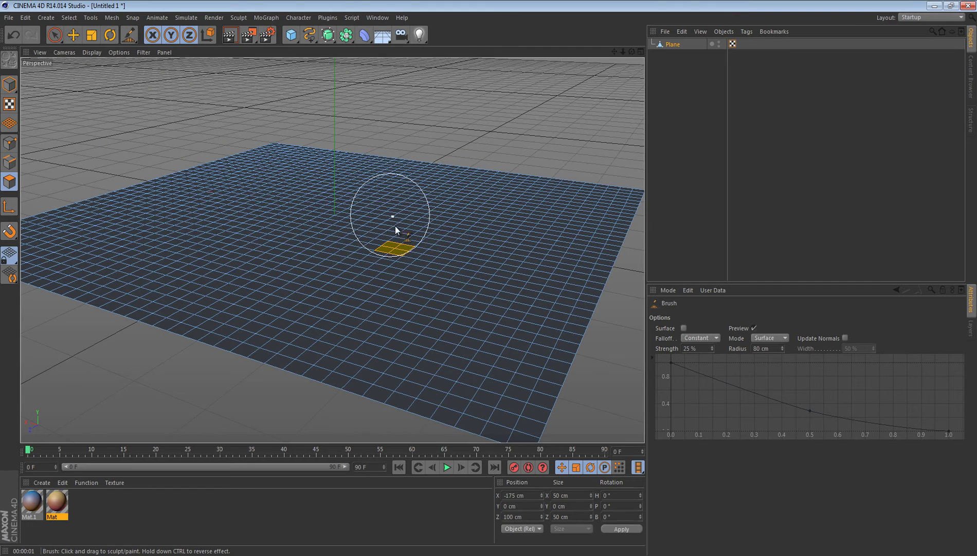
left_click(9, 84)
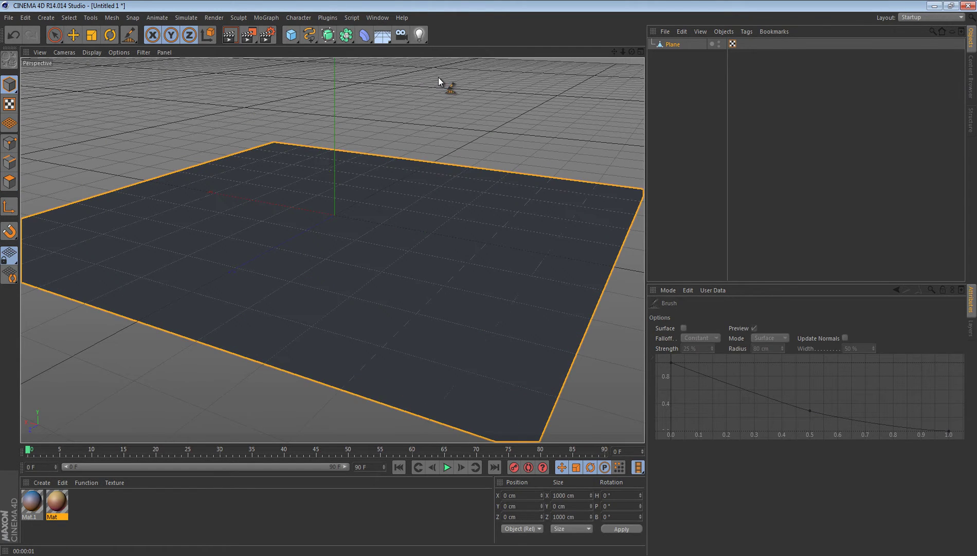
left_click(671, 49)
left_click(675, 44)
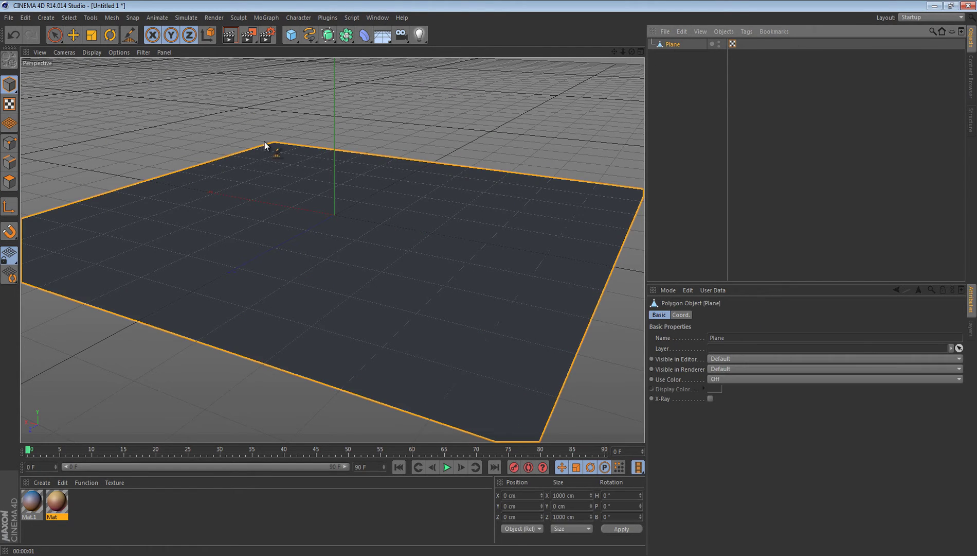
left_click(9, 182)
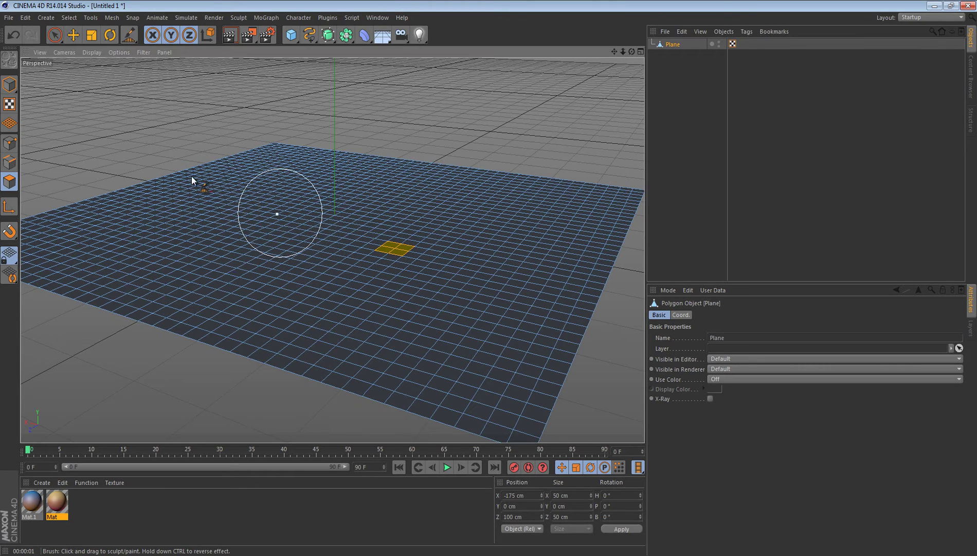
left_click(9, 83)
left_click(9, 181)
right_click(125, 134)
left_click(272, 186)
right_click(72, 96)
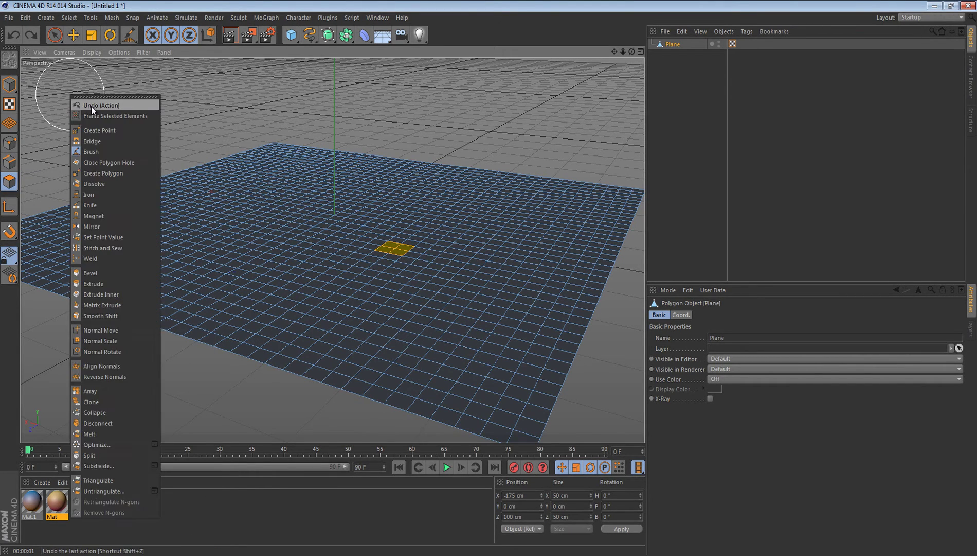
left_click(116, 106)
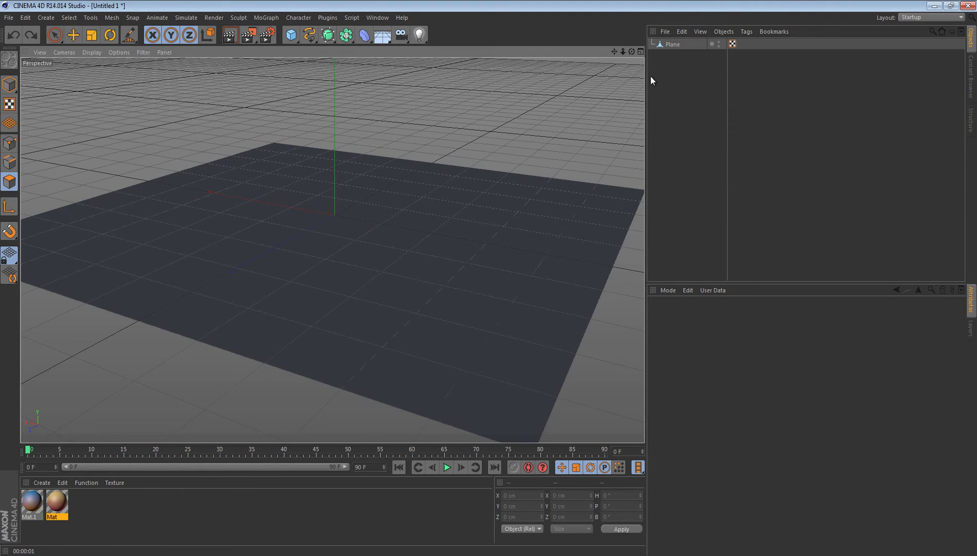
key("ctrl+y")
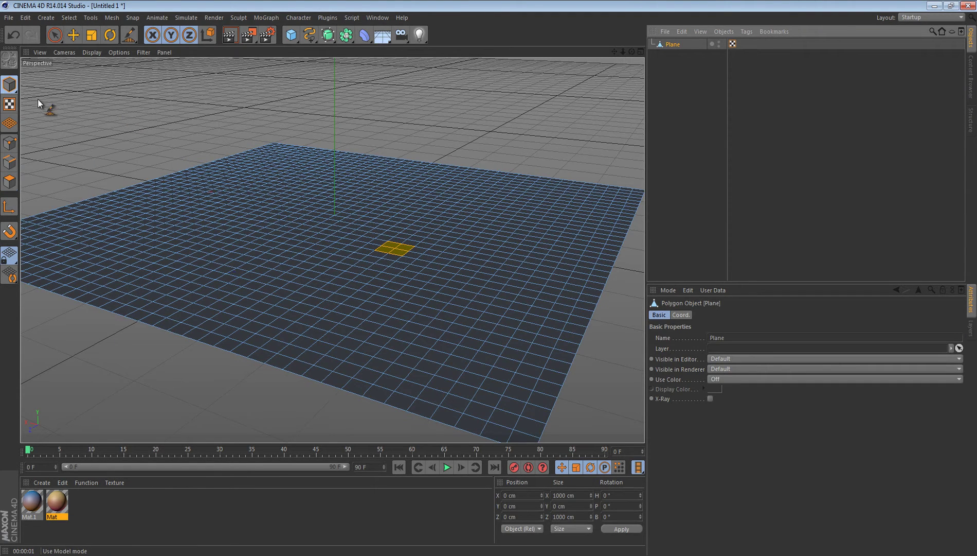
Clear the plane's polygon selection with the Live Selection tool in Polygon mode
left_click(9, 84)
left_click(9, 181)
left_click(54, 34)
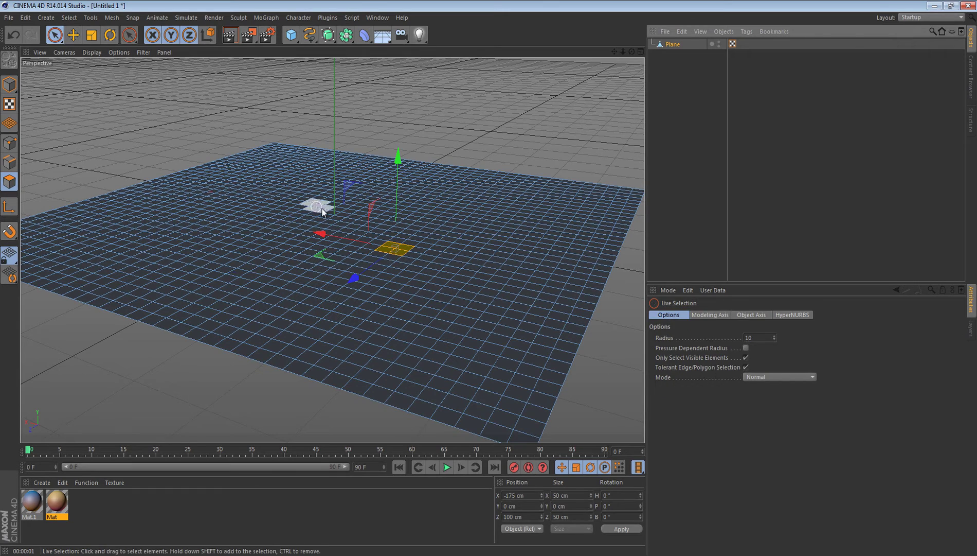
left_click(501, 105)
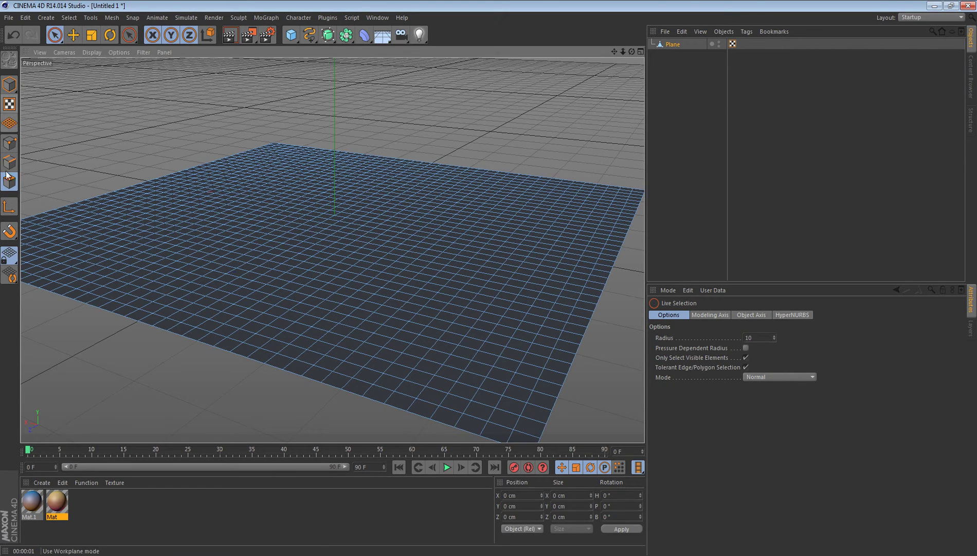
Activate the Brush tool, make a test stroke across the middle of the plane and undo it
right_click(88, 133)
left_click(117, 189)
left_click_drag(398, 263, 250, 217)
key("ctrl+z")
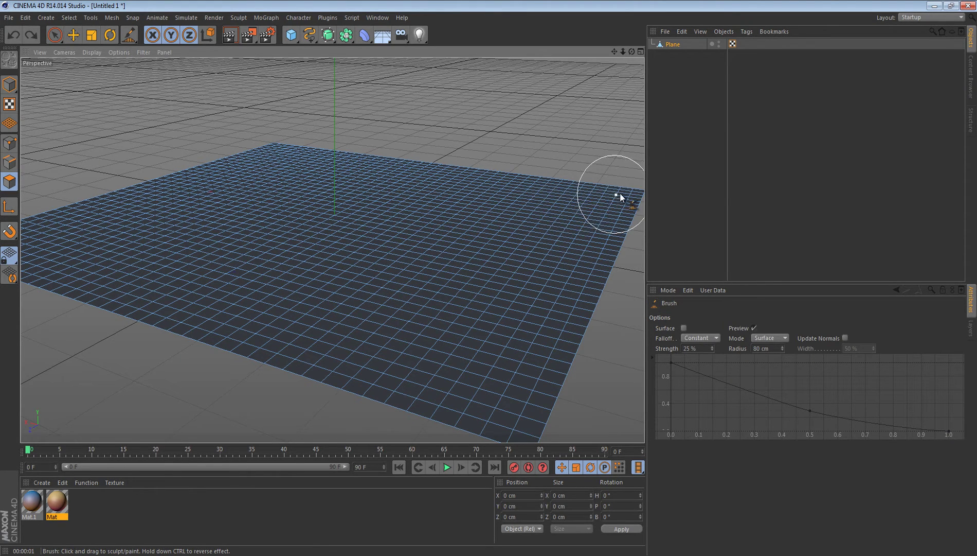
Sculpt uneven hills and ridges across the whole plane with the Brush at 25% strength and 80 cm radius
mouse_move(606, 190)
left_mouse_down()
mouse_move(434, 141)
mouse_move(475, 148)
mouse_move(349, 140)
mouse_move(387, 151)
mouse_move(265, 130)
mouse_move(317, 118)
mouse_move(306, 115)
mouse_move(468, 140)
mouse_move(541, 173)
mouse_move(591, 227)
mouse_move(527, 221)
left_mouse_up()
mouse_move(427, 187)
left_mouse_down()
mouse_move(415, 195)
mouse_move(196, 156)
left_mouse_up()
mouse_move(541, 362)
left_mouse_down()
mouse_move(463, 389)
mouse_move(469, 374)
mouse_move(372, 342)
mouse_move(497, 311)
mouse_move(472, 274)
mouse_move(408, 262)
left_mouse_up()
mouse_move(211, 266)
left_mouse_down()
mouse_move(325, 253)
mouse_move(185, 216)
mouse_move(144, 190)
mouse_move(132, 256)
mouse_move(66, 228)
left_mouse_up()
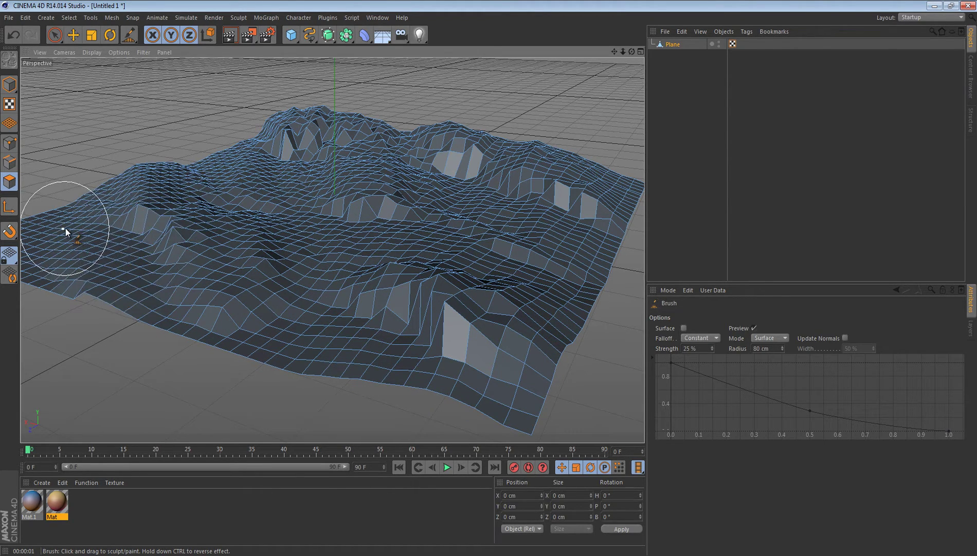
mouse_move(618, 137)
left_mouse_down()
mouse_move(591, 129)
mouse_move(566, 135)
left_mouse_up()
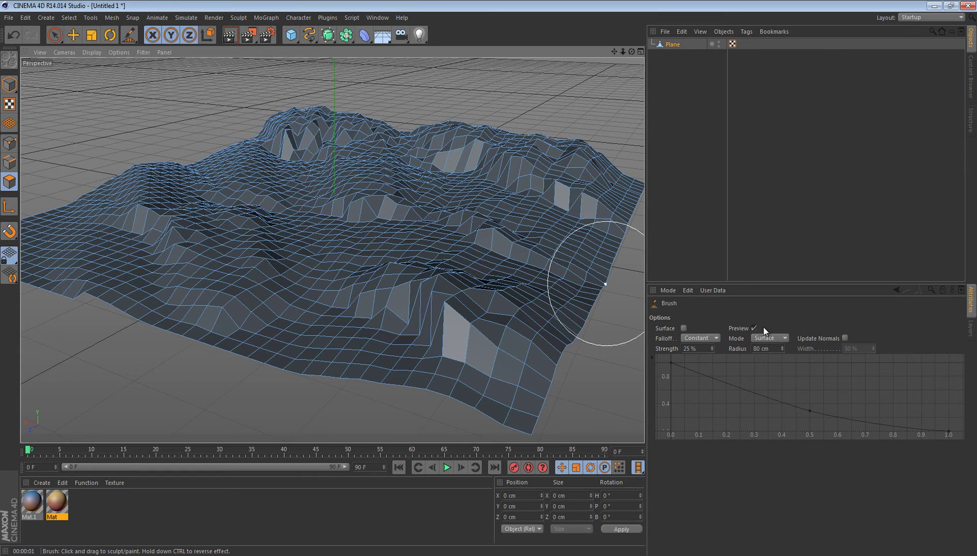
Set the brush strength to -25% and push down the steep hill near the terrain's front corner
double_click(706, 348)
type("-25")
key("Return")
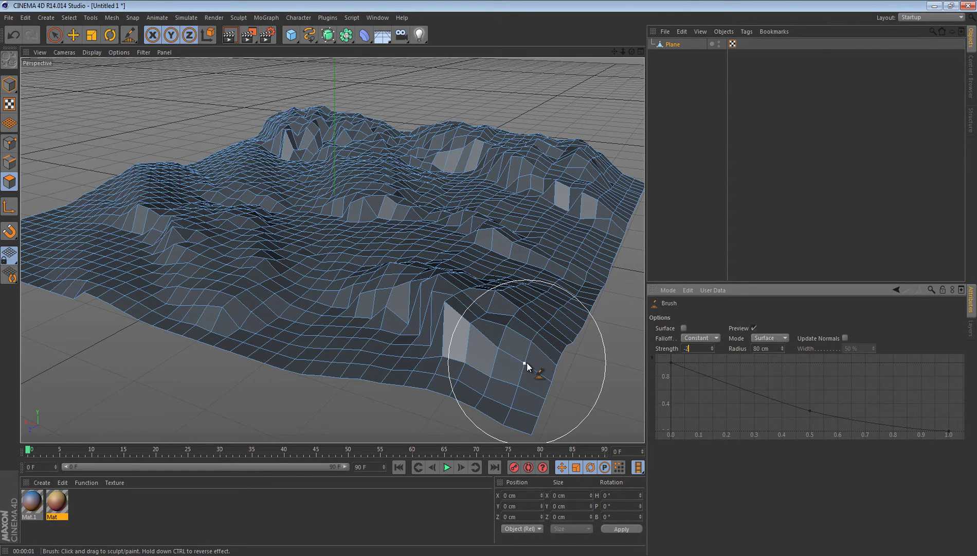
mouse_move(464, 304)
left_mouse_down()
mouse_move(442, 286)
mouse_move(453, 305)
mouse_move(440, 317)
mouse_move(474, 313)
left_mouse_up()
Add a camera at a low-angle view across the terrain and make it the active view
mouse_move(623, 51)
left_mouse_down()
mouse_move(489, 282)
mouse_move(621, 51)
left_mouse_up()
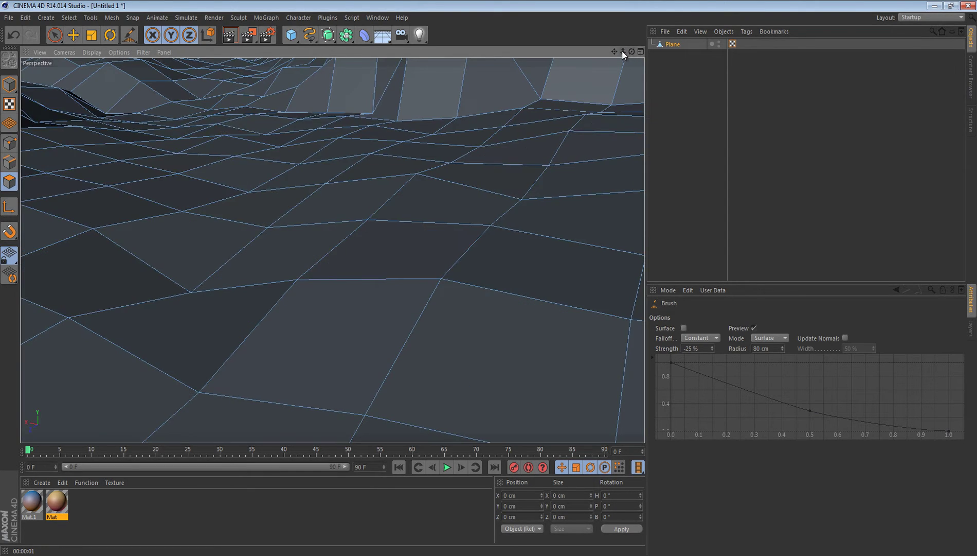
scroll(525, 119, "down", 10)
mouse_move(488, 278)
left_mouse_down()
mouse_move(632, 51)
mouse_move(490, 282)
left_mouse_up()
left_click(704, 348)
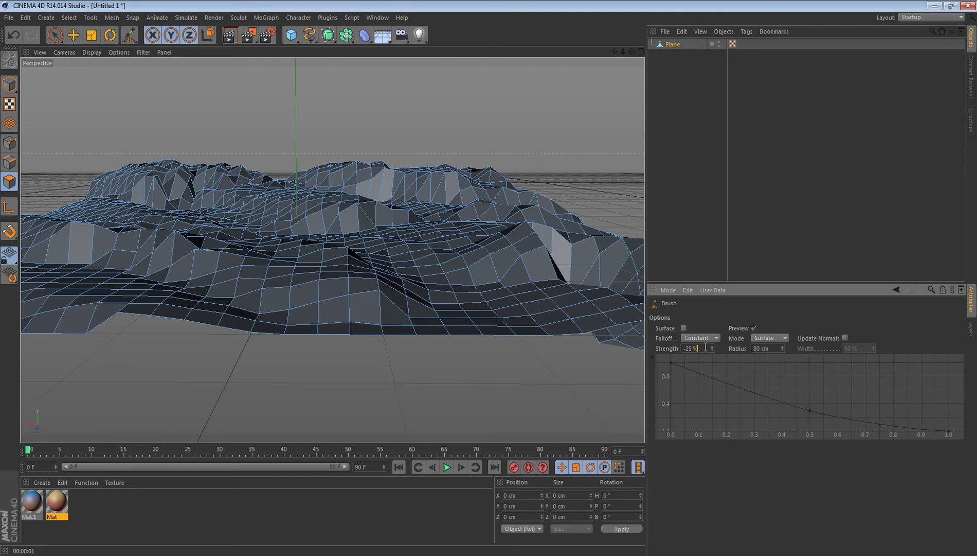
scroll(268, 153, "up", 4)
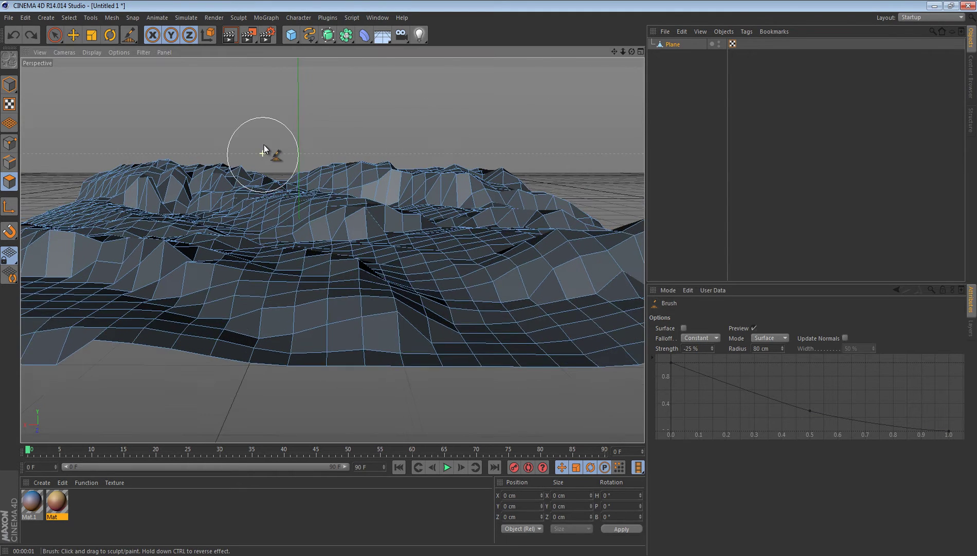
scroll(305, 146, "up", 1)
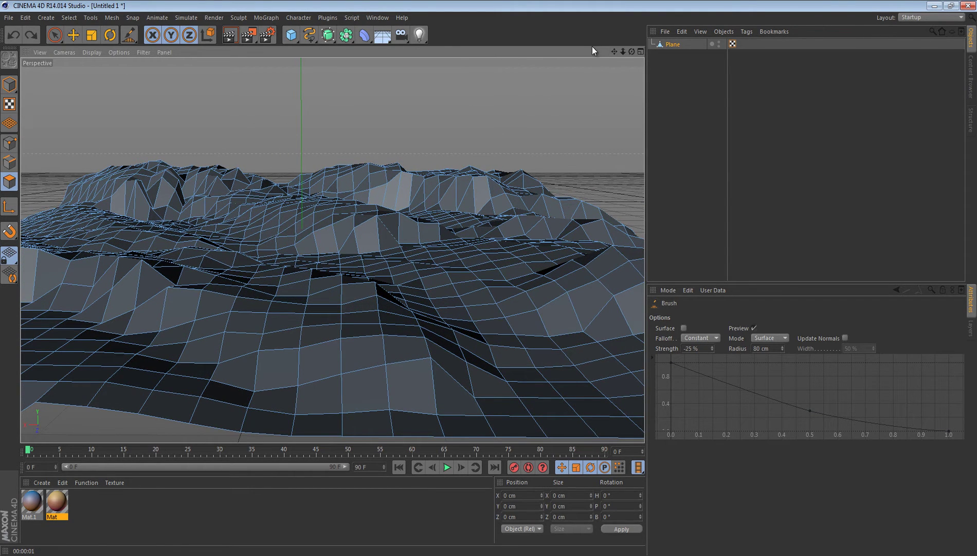
left_click(400, 35)
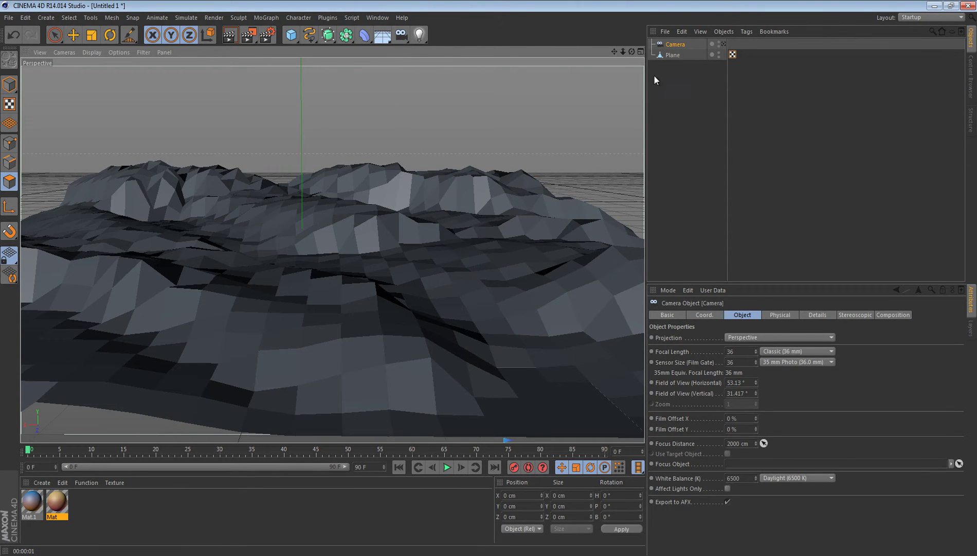
left_click_drag(625, 51, 461, 157)
left_click(724, 44)
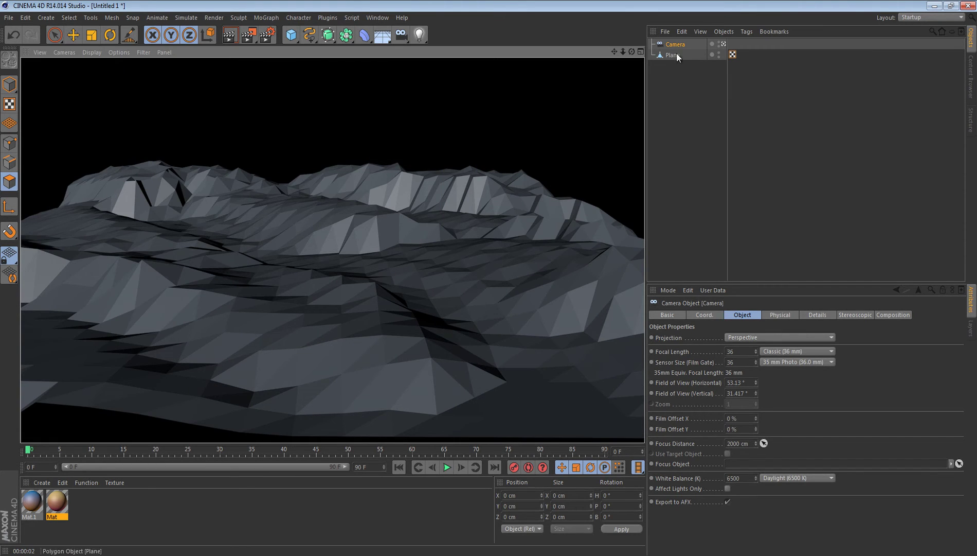
Duplicate the terrain plane and move the copy behind the original to about -588 cm on Z
left_click(54, 35)
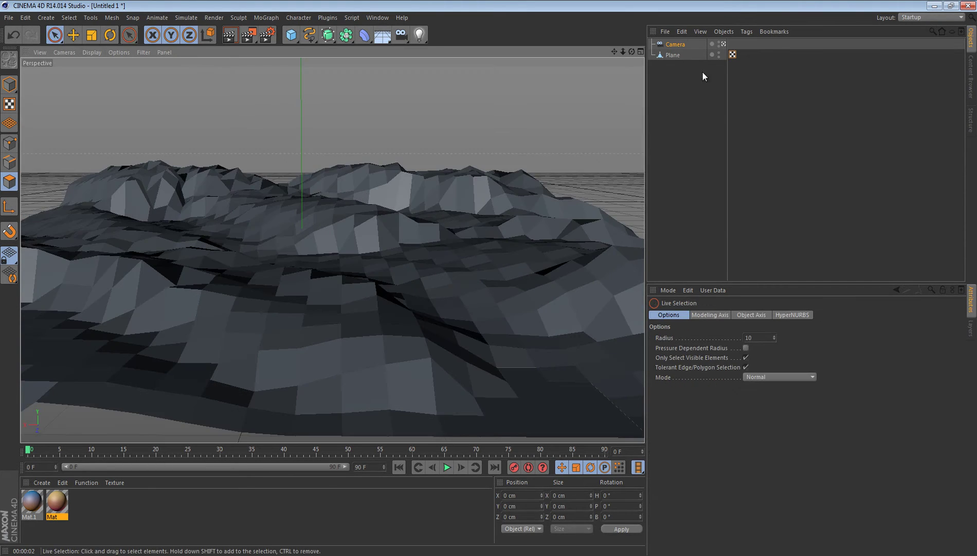
left_click(663, 54)
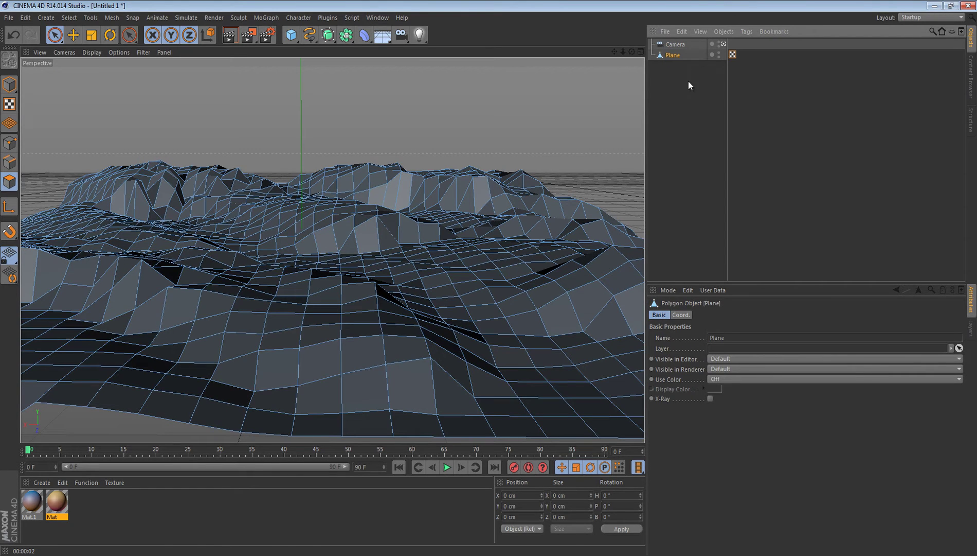
key("ctrl+c")
key("ctrl+v")
left_click_drag(297, 277, 335, 209)
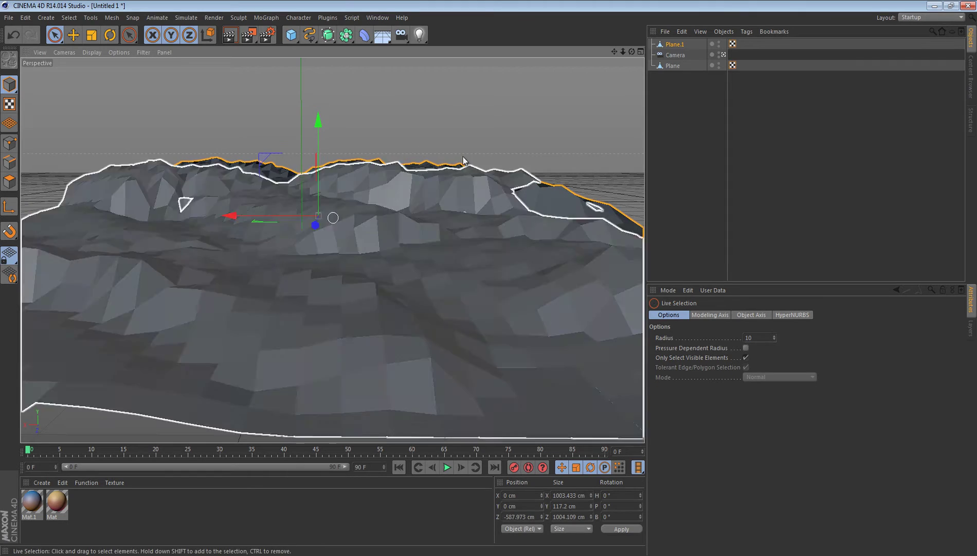
Leave the camera view, move the copied terrain farther back to about -657 cm on Z, and return to the camera view
left_click(723, 55)
left_click_drag(677, 55, 521, 171)
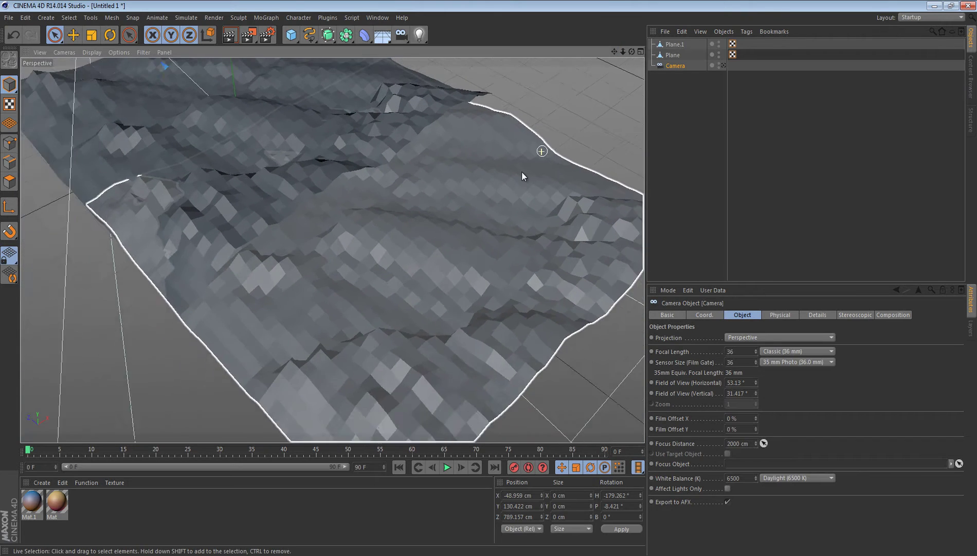
left_click(439, 227)
left_click_drag(349, 172, 365, 183)
left_click(724, 66)
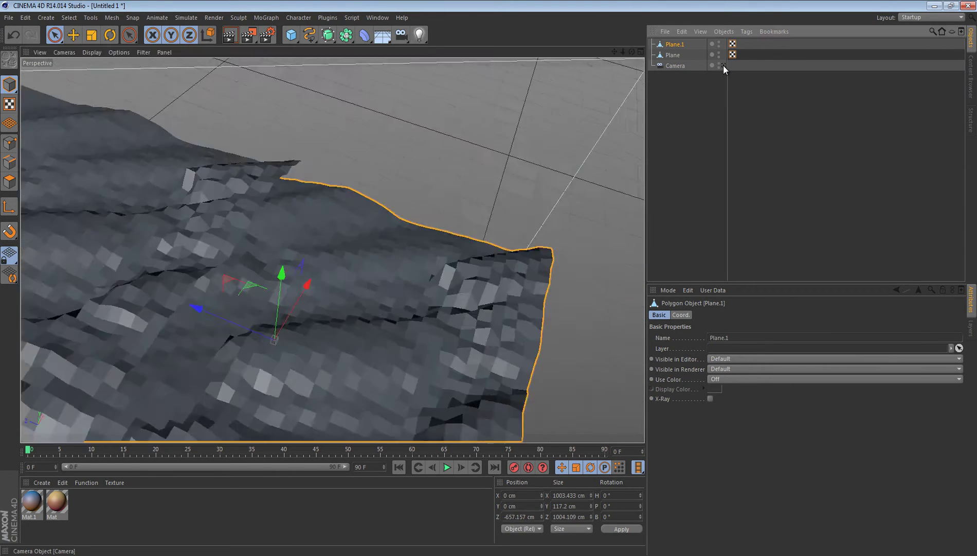
Raise jagged peaks along the ridge of the rear terrain copy using the polygon Brush at 25% strength
left_click(382, 124)
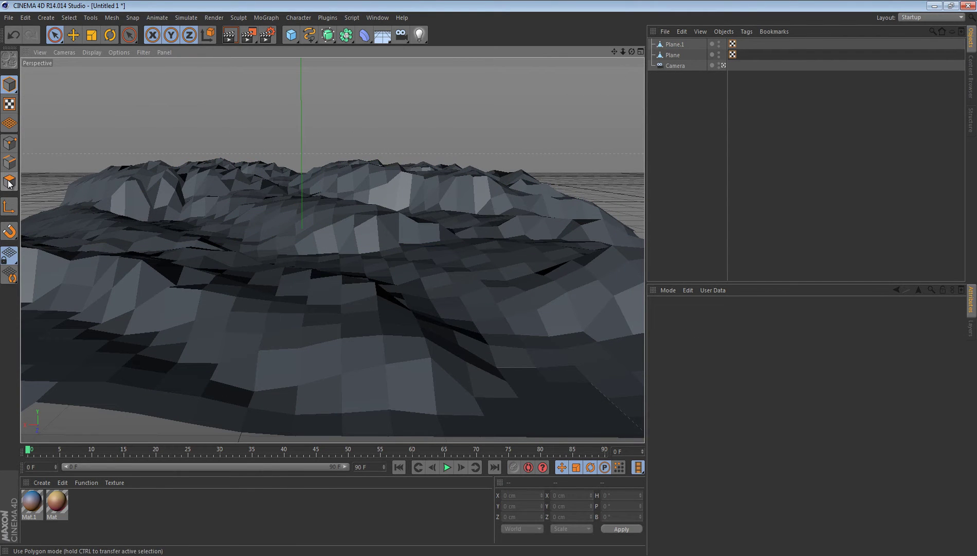
left_click(674, 44)
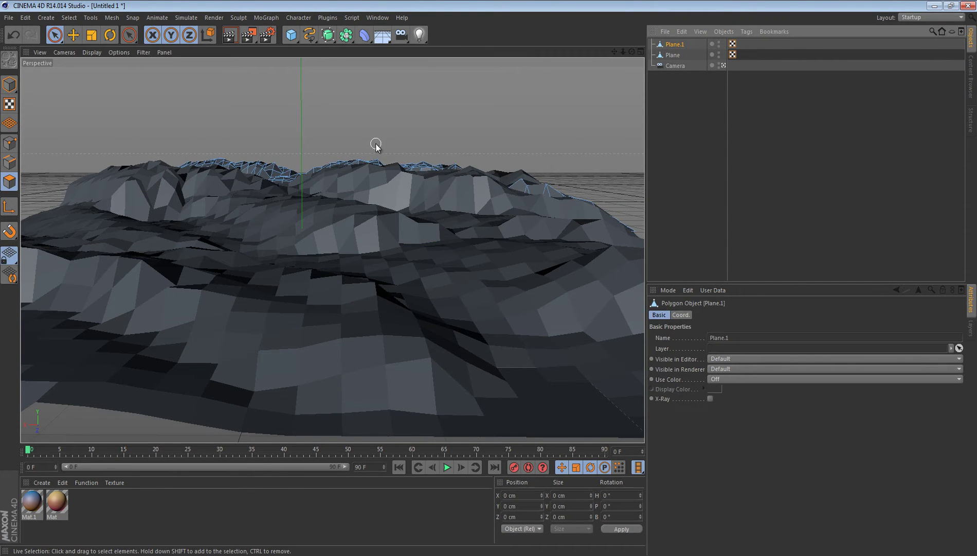
right_click(103, 122)
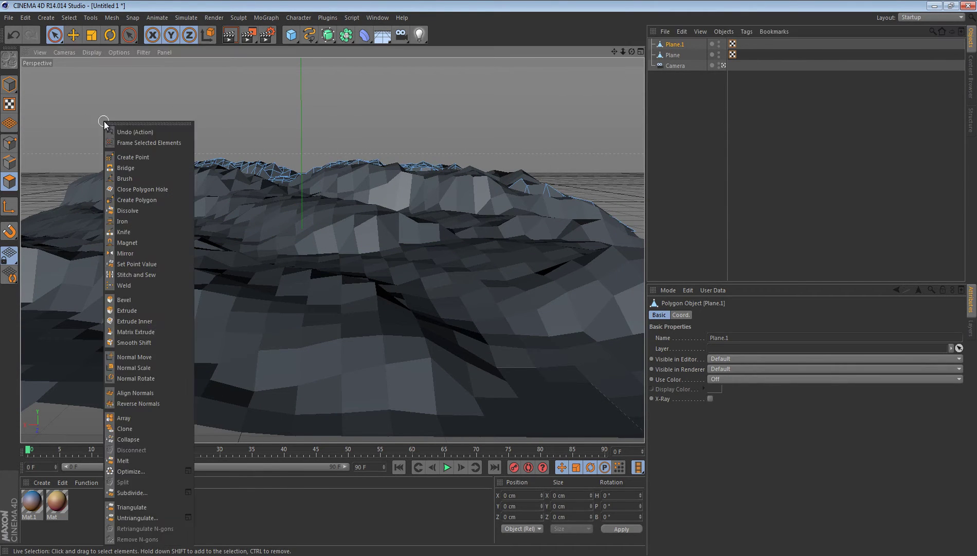
left_click(131, 180)
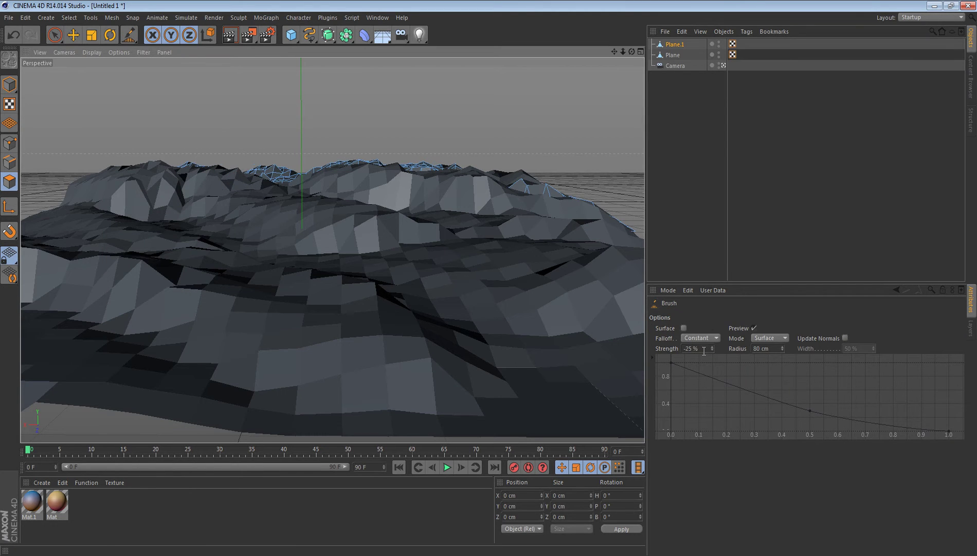
type("25")
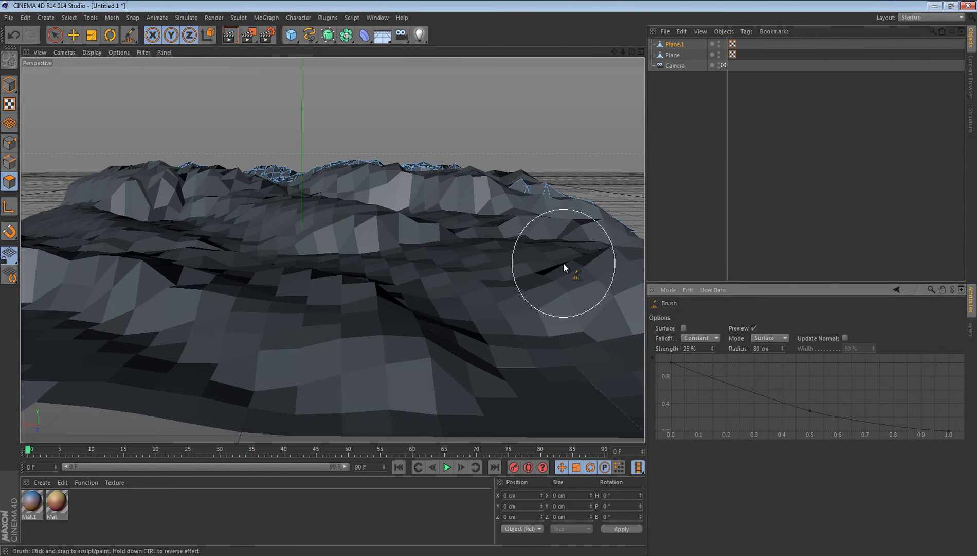
left_click_drag(460, 167, 107, 145)
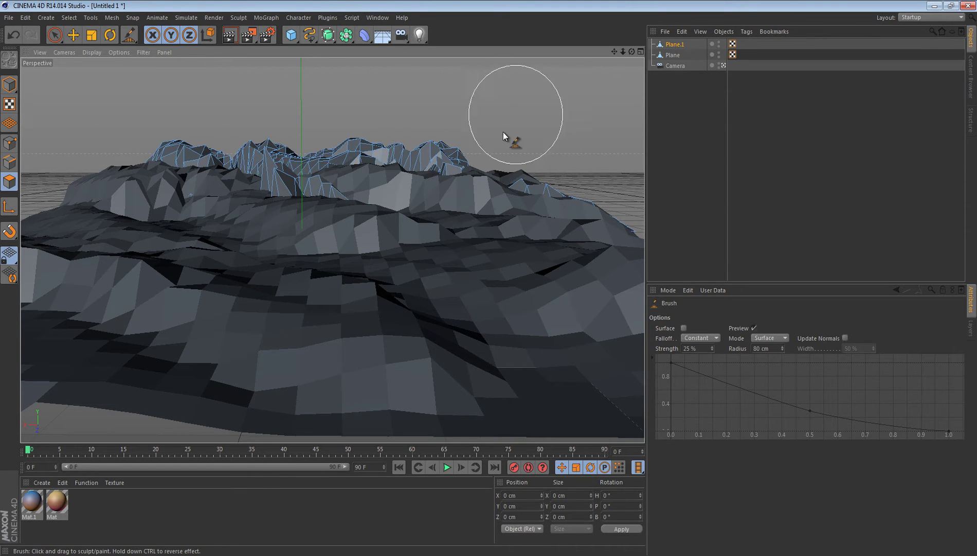
mouse_move(507, 182)
left_mouse_down()
mouse_move(544, 196)
mouse_move(563, 167)
left_mouse_up()
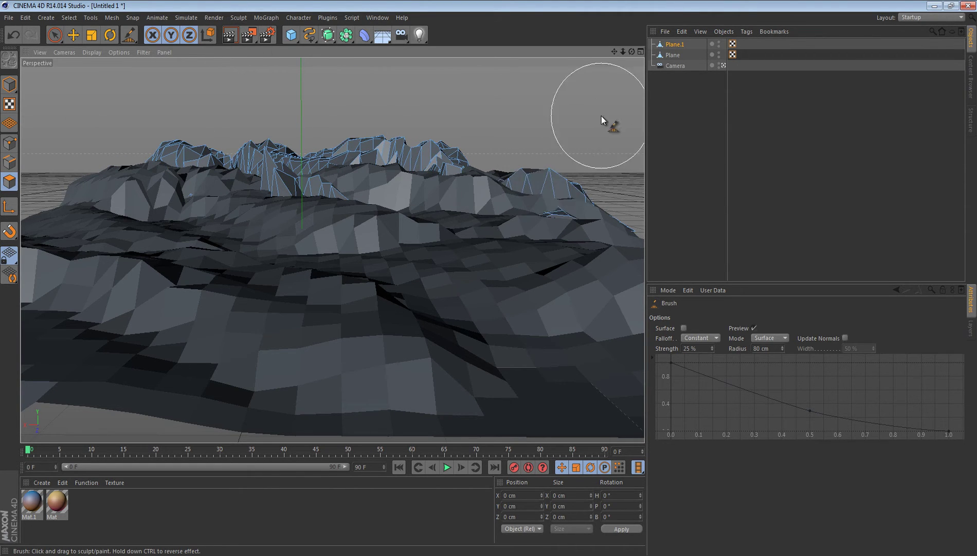
left_click(528, 146)
mouse_move(282, 141)
left_mouse_down()
mouse_move(261, 91)
mouse_move(294, 138)
mouse_move(342, 144)
mouse_move(414, 129)
mouse_move(216, 144)
left_mouse_up()
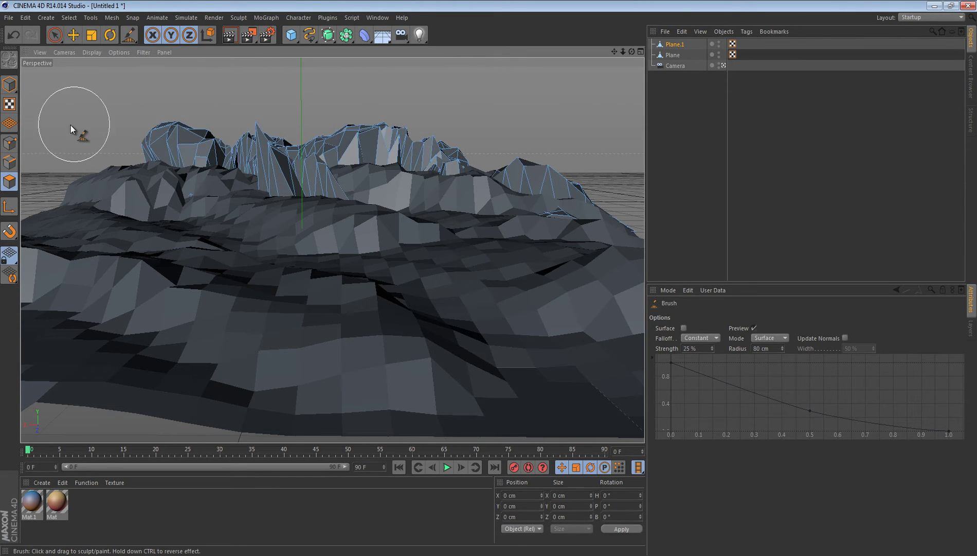
Reshape the hills of the front terrain with the Brush and return to model mode
left_click(671, 55)
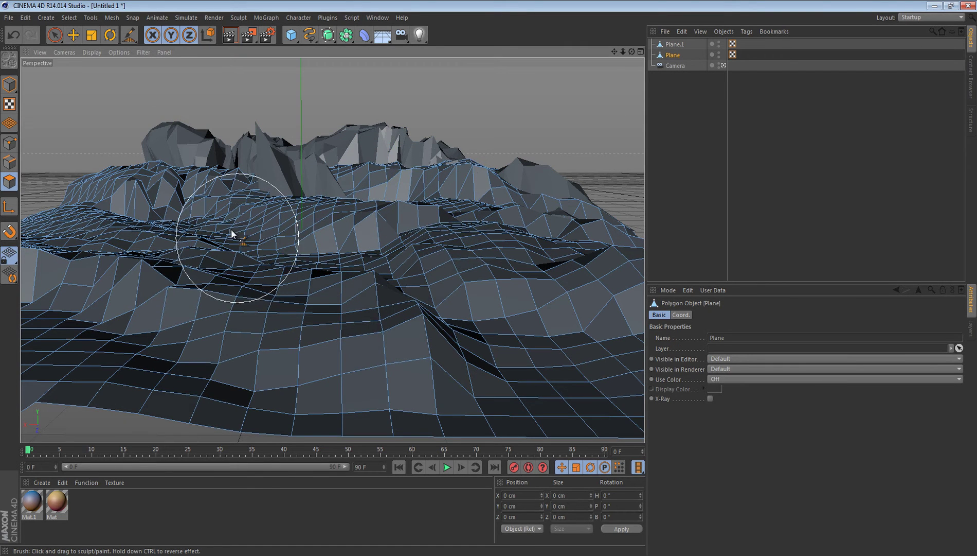
middle_click_drag(100, 334, 238, 331)
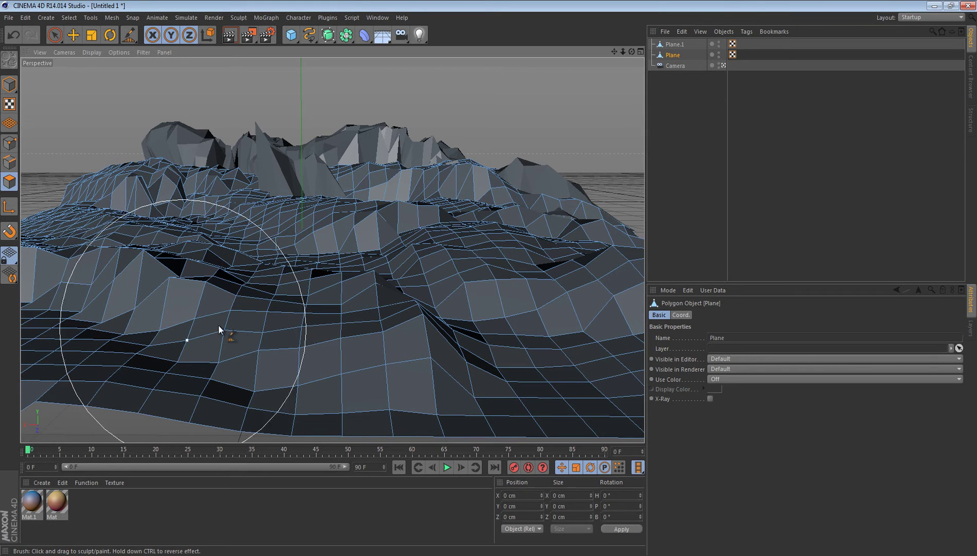
left_click(7, 89)
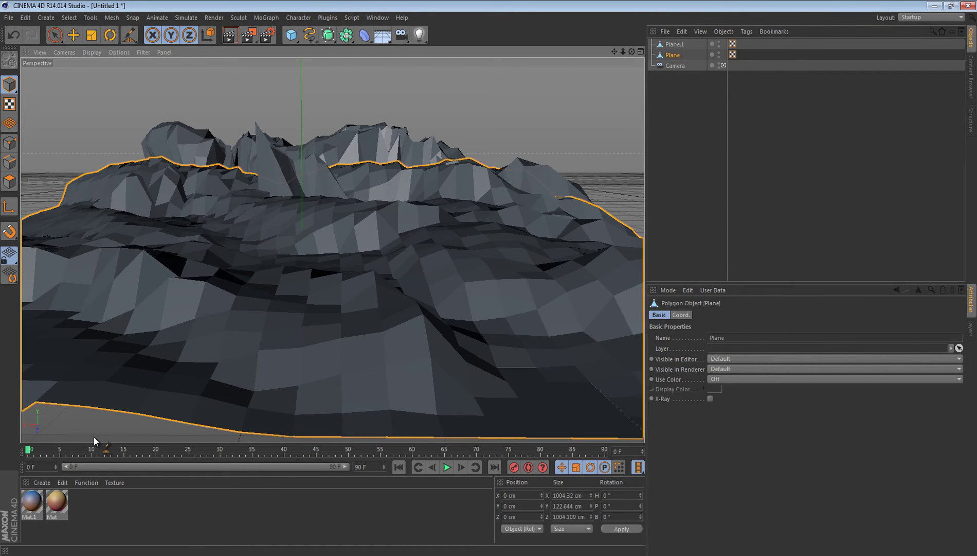
Reframe the terrain through the camera, render a preview of the view and deselect the terrain
scroll(454, 113, "up", 1)
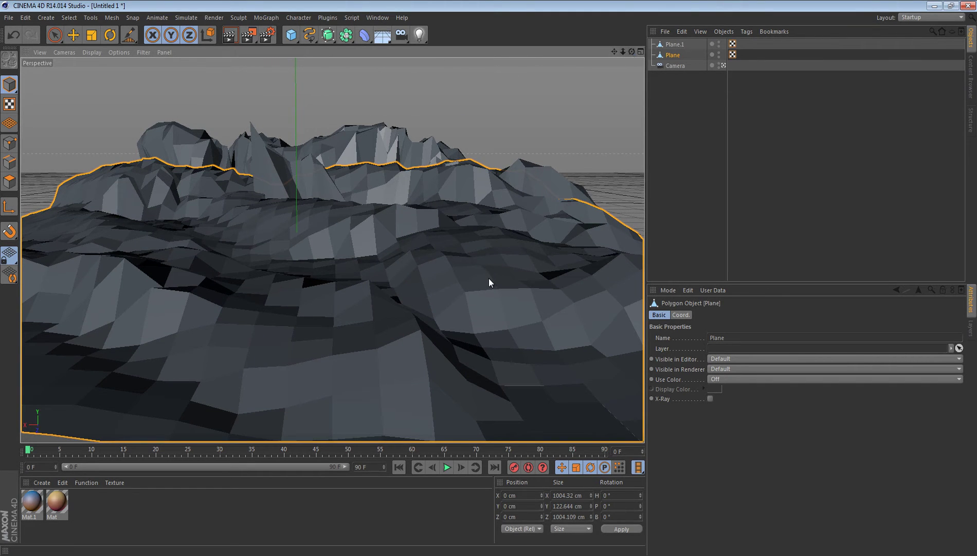
scroll(489, 282, "down", 3)
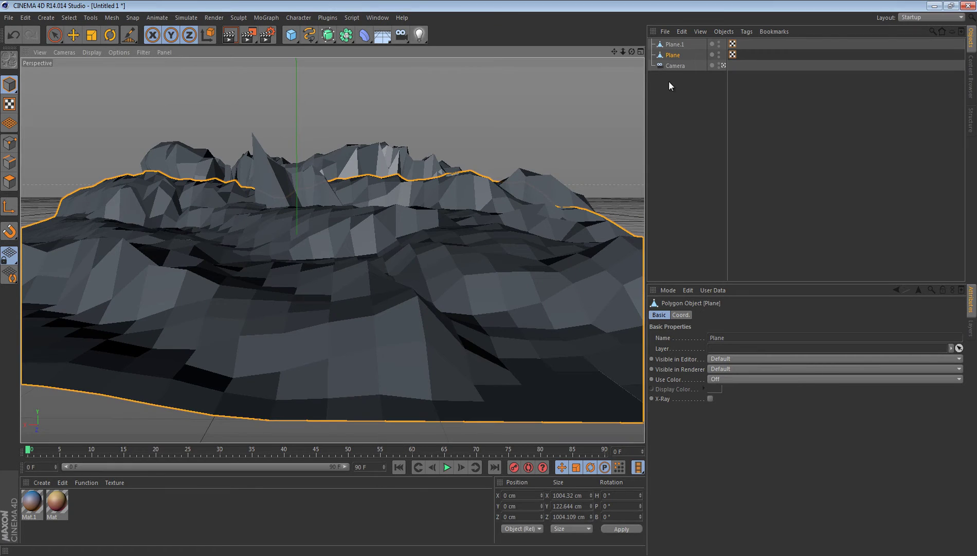
scroll(489, 282, "up", 3)
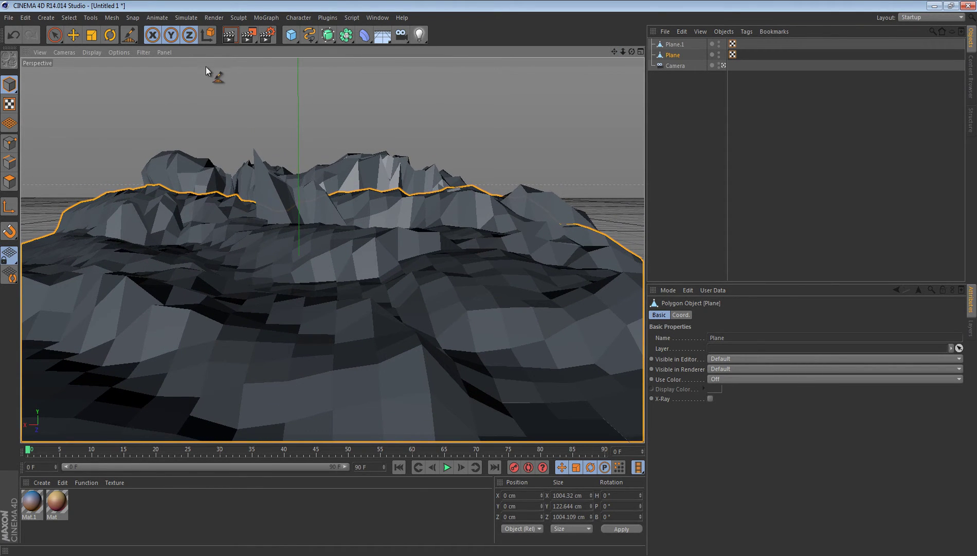
left_click(233, 38)
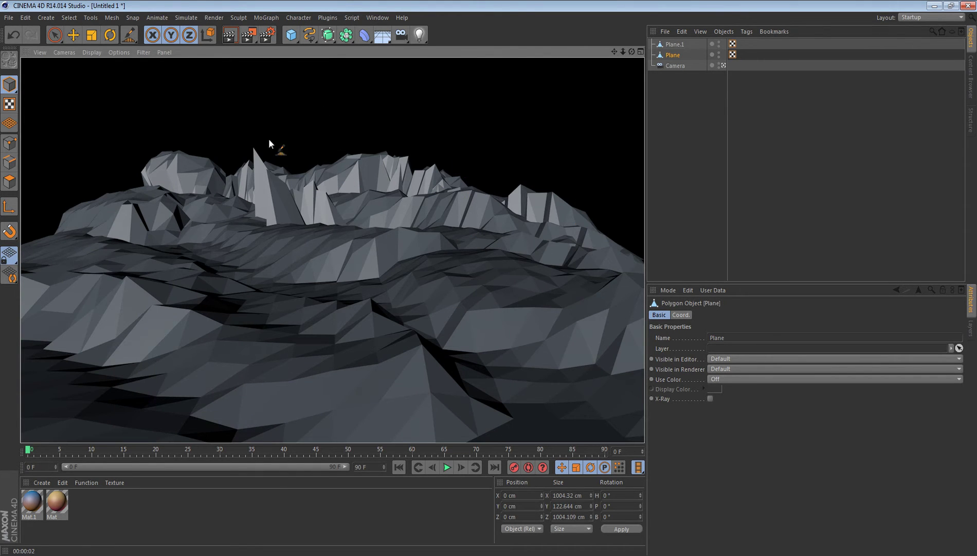
left_click(54, 34)
left_click(102, 95)
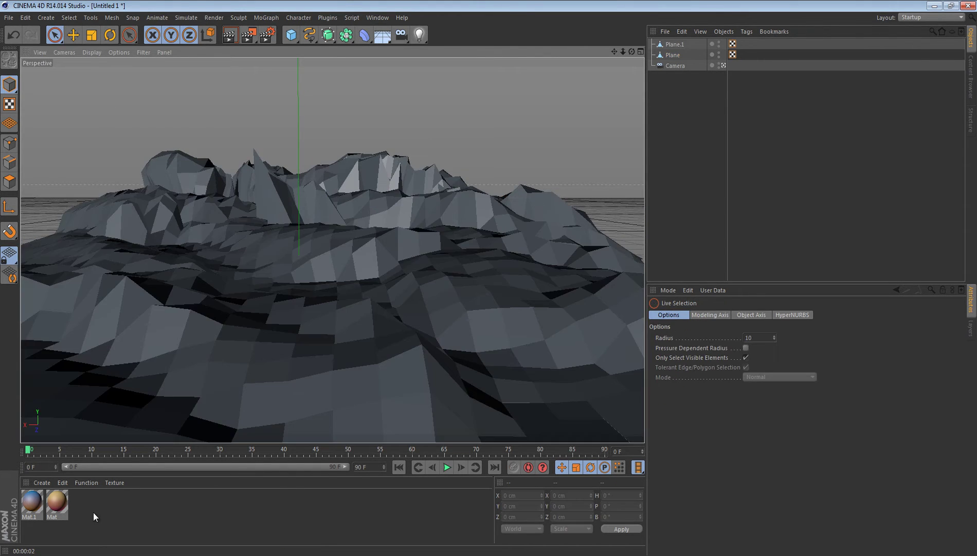
Delete both existing materials and create a new one
left_click(91, 504)
left_click_drag(99, 498, 12, 519)
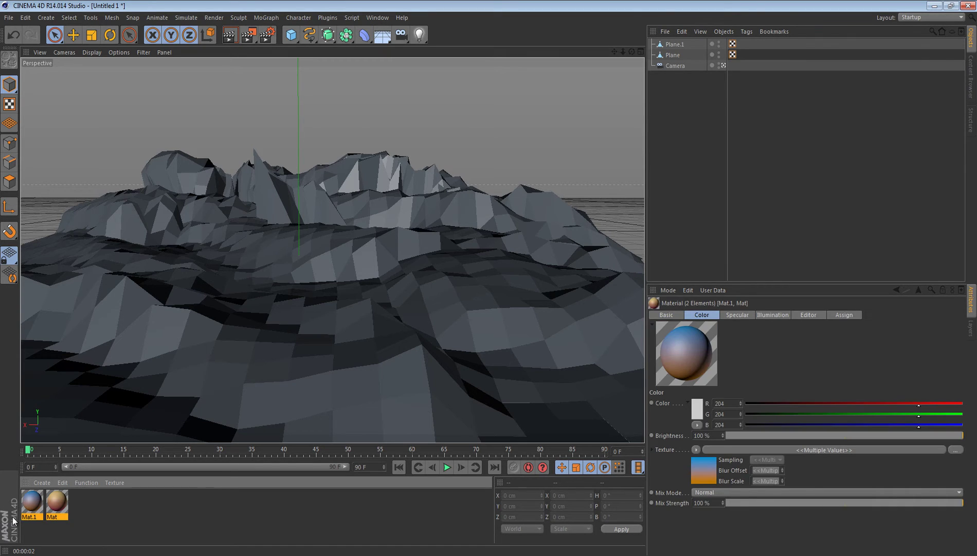
key("Delete")
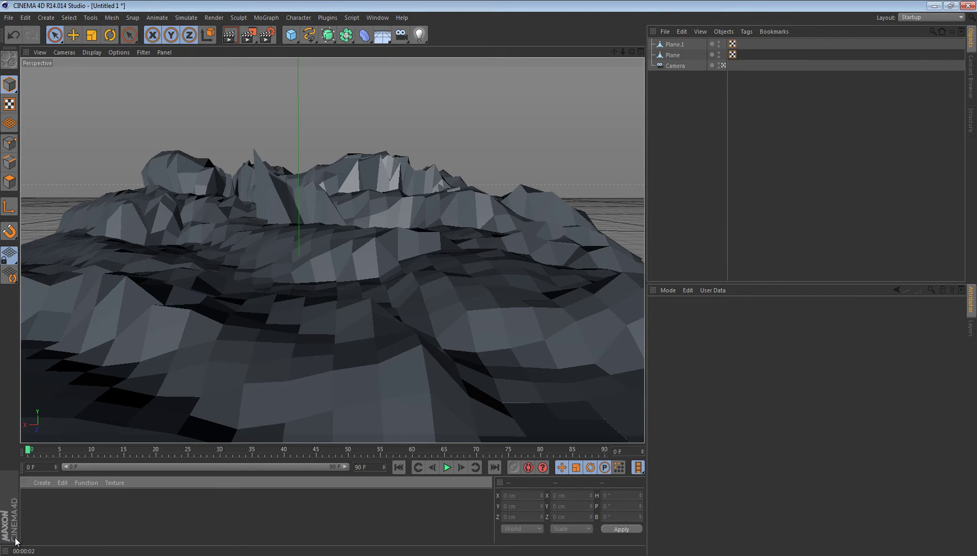
double_click(43, 523)
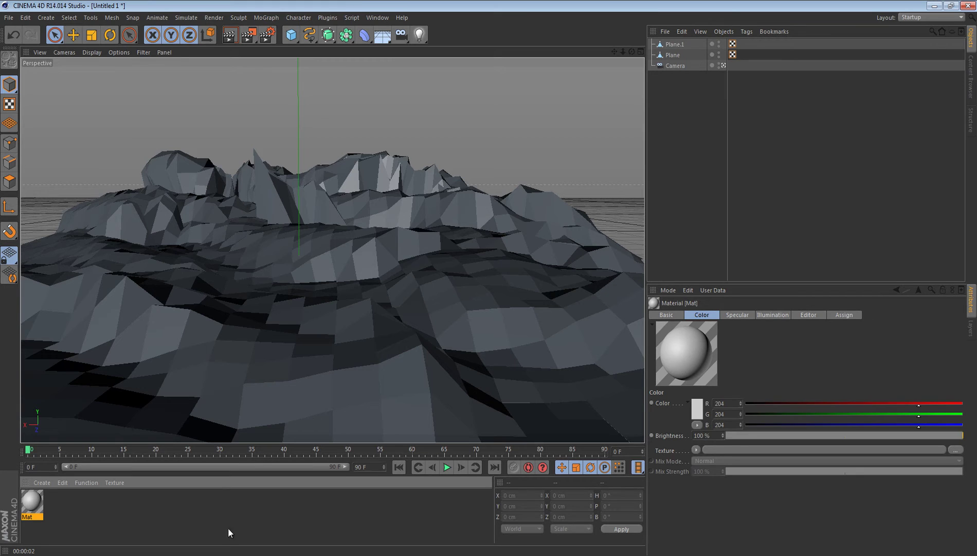
Load a Gradient shader into the new material's color texture and set its type to 2D - V
double_click(38, 503)
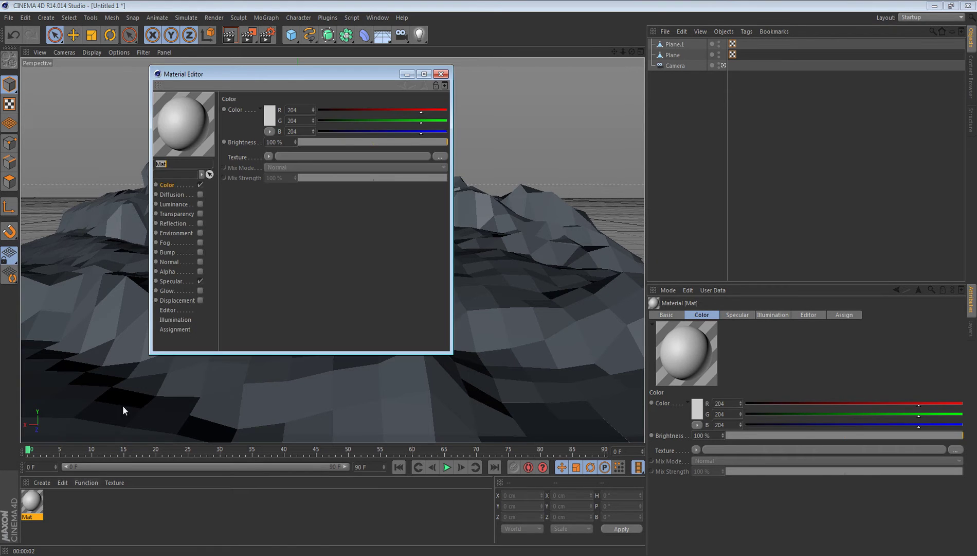
left_click(268, 156)
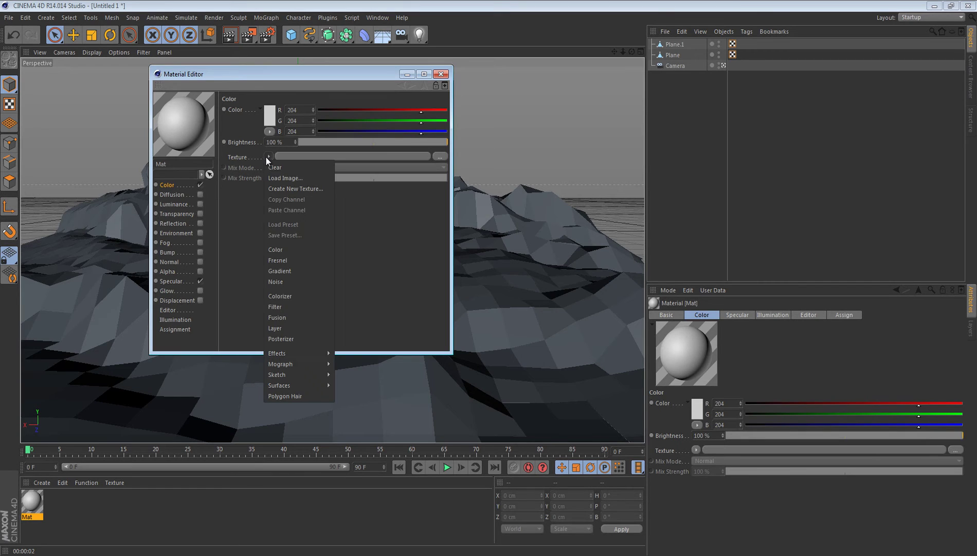
left_click(279, 271)
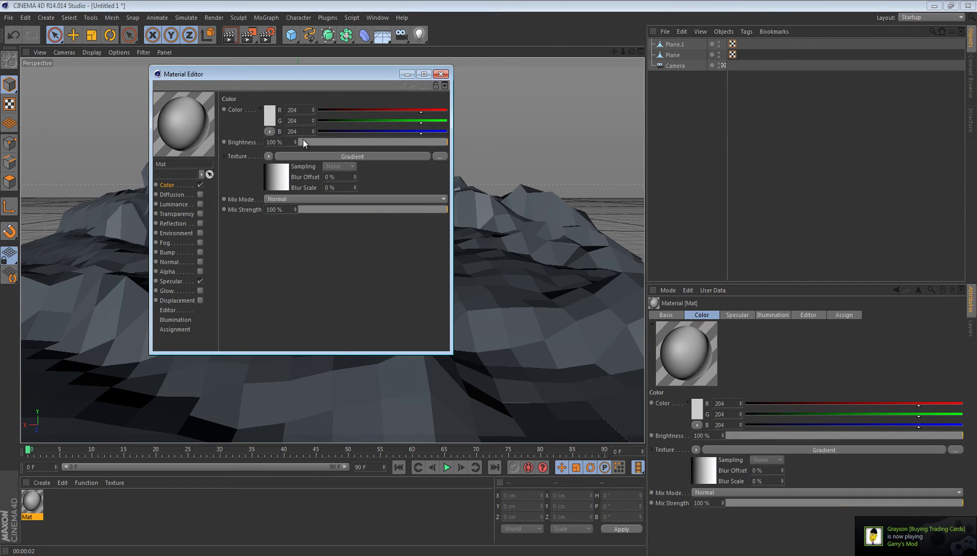
left_click(278, 176)
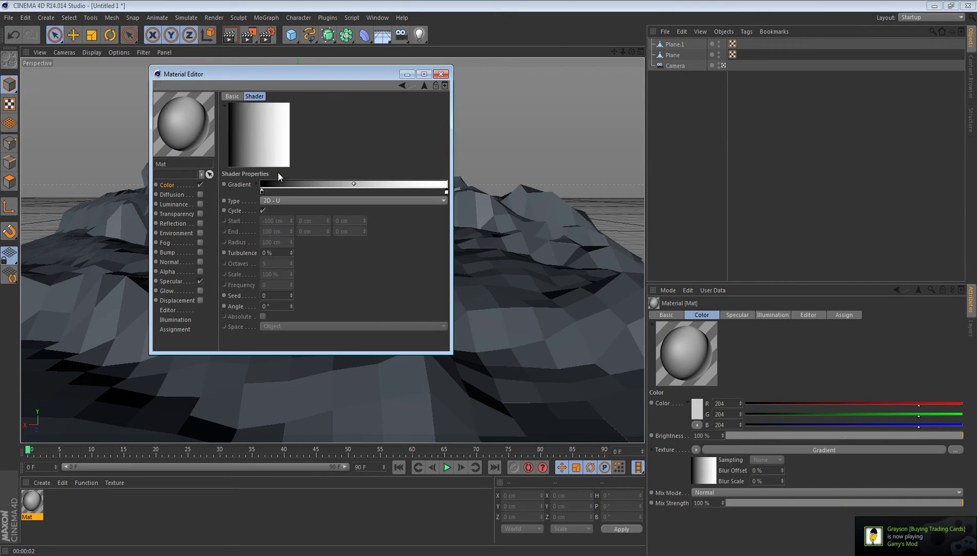
left_click(280, 199)
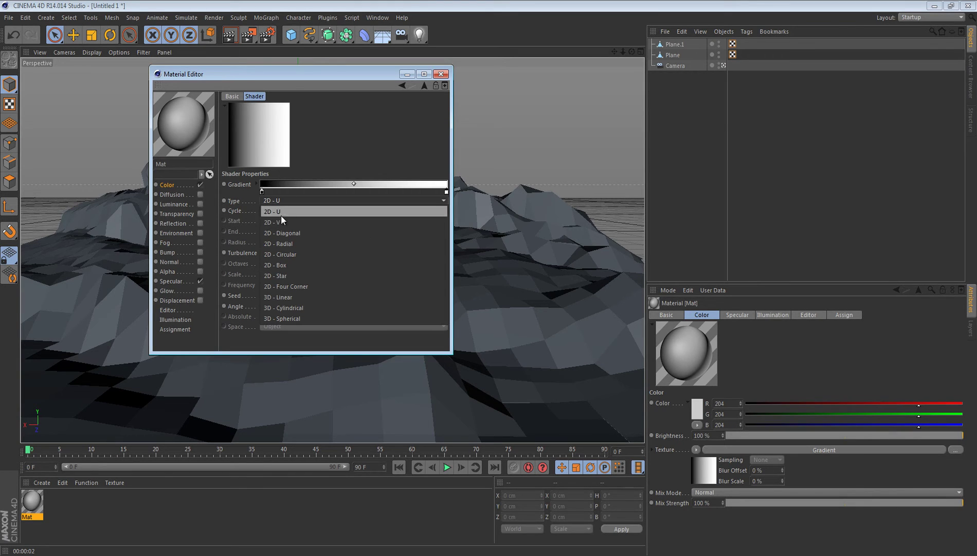
left_click(282, 222)
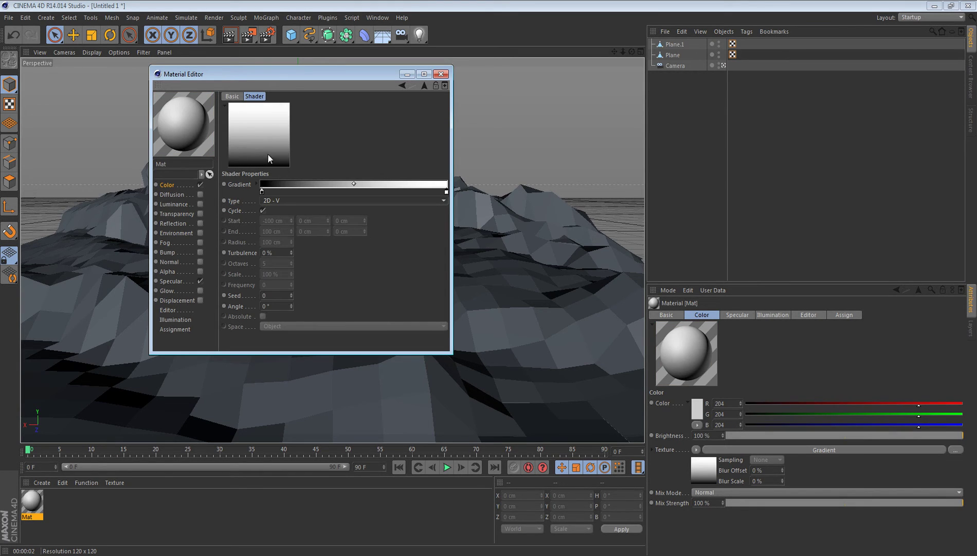
Set the gradient's starting knot to a sandy tan, RGB 221, 202, 151
double_click(262, 190)
mouse_move(256, 152)
left_mouse_down()
mouse_move(220, 170)
mouse_move(226, 163)
left_mouse_up()
left_click(224, 167)
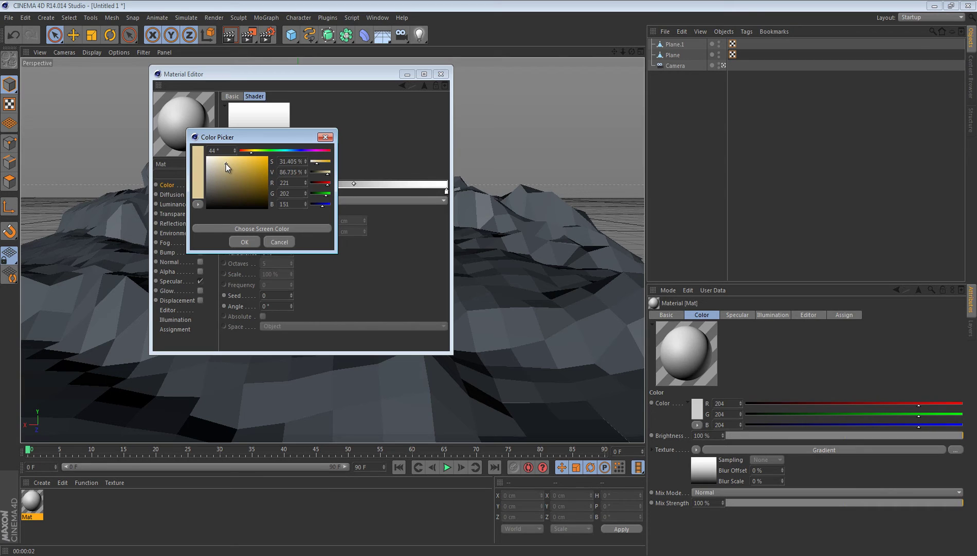
left_click(244, 242)
Color the gradient's end knot dark red, RGB 169, 5, 5, and shift it slightly inward
double_click(445, 191)
left_click_drag(436, 178, 450, 176)
left_click(426, 242)
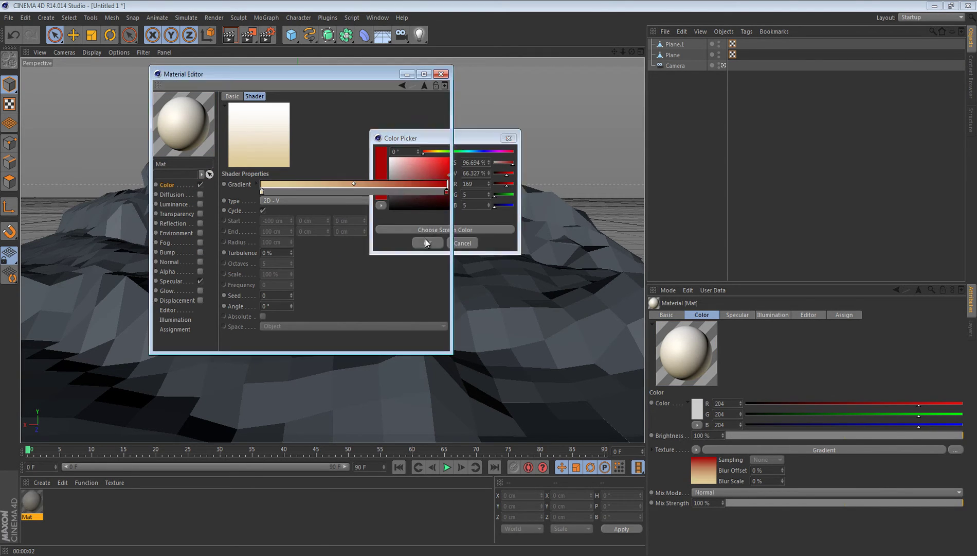
left_click_drag(445, 190, 437, 191)
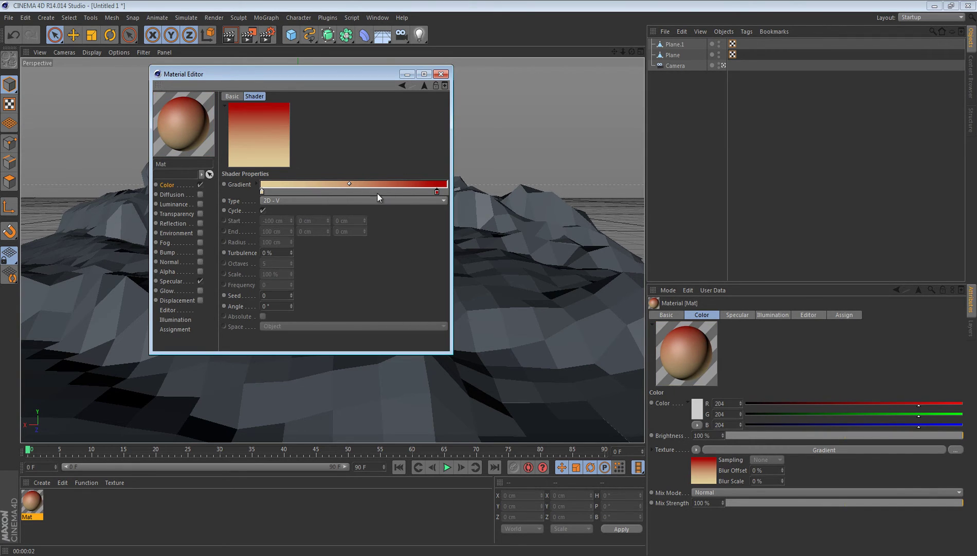
Add a brownish-orange middle knot to the gradient, RGB 194, 140, 104, and shift it slightly toward the red end
left_click(350, 192)
double_click(351, 192)
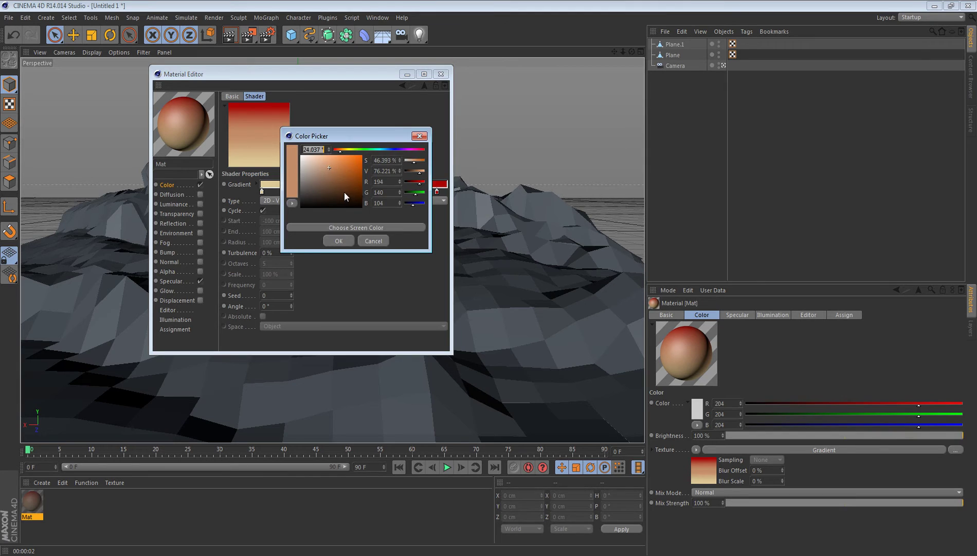
left_click(338, 242)
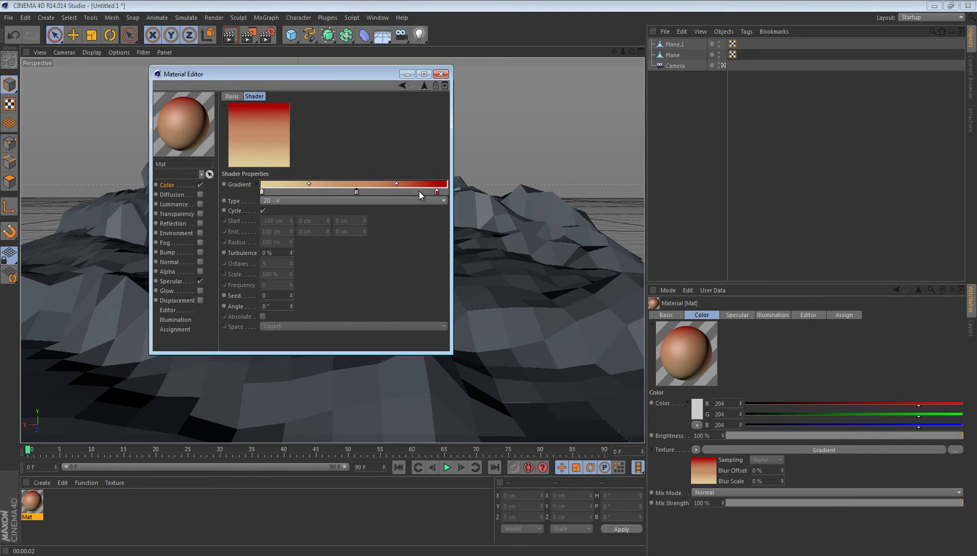
left_click_drag(399, 187, 316, 184)
Close the material editor and apply the gradient material to both the front and rear terrains
left_click(441, 74)
left_click_drag(32, 500, 377, 172)
left_click_drag(47, 485, 241, 335)
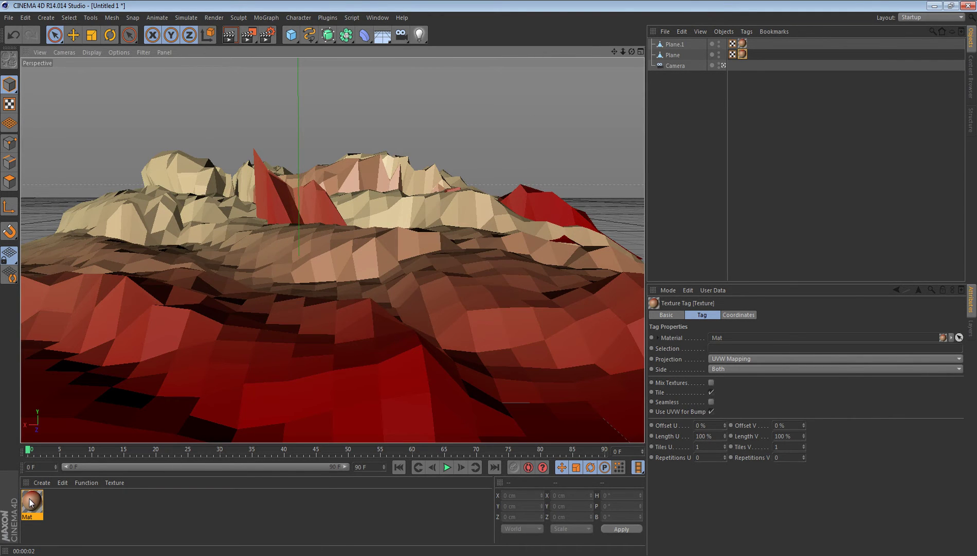
Reopen the material's gradient and recolor the red end knot to tan, RGB 210, 180, 127
double_click(29, 499)
left_click(279, 179)
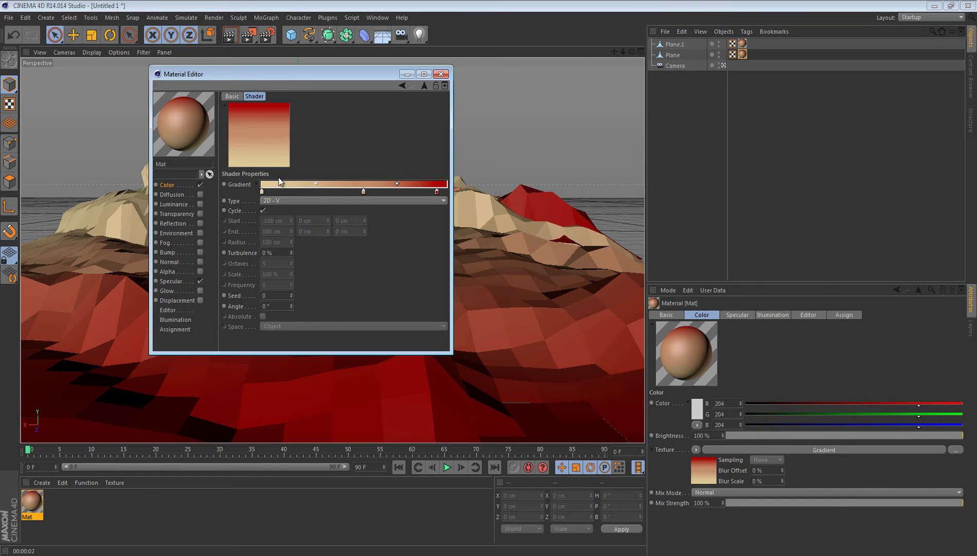
double_click(436, 190)
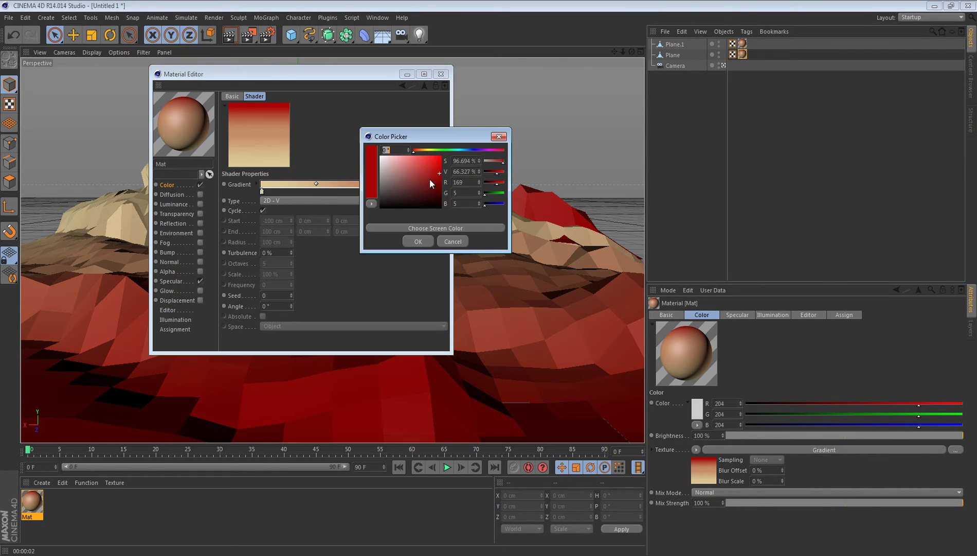
left_click(423, 150)
left_click(405, 165)
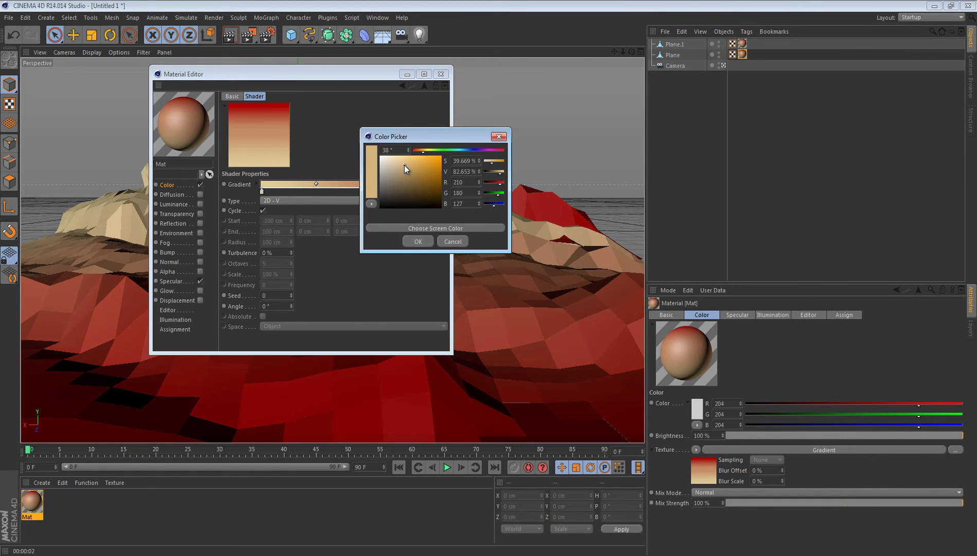
left_click(415, 240)
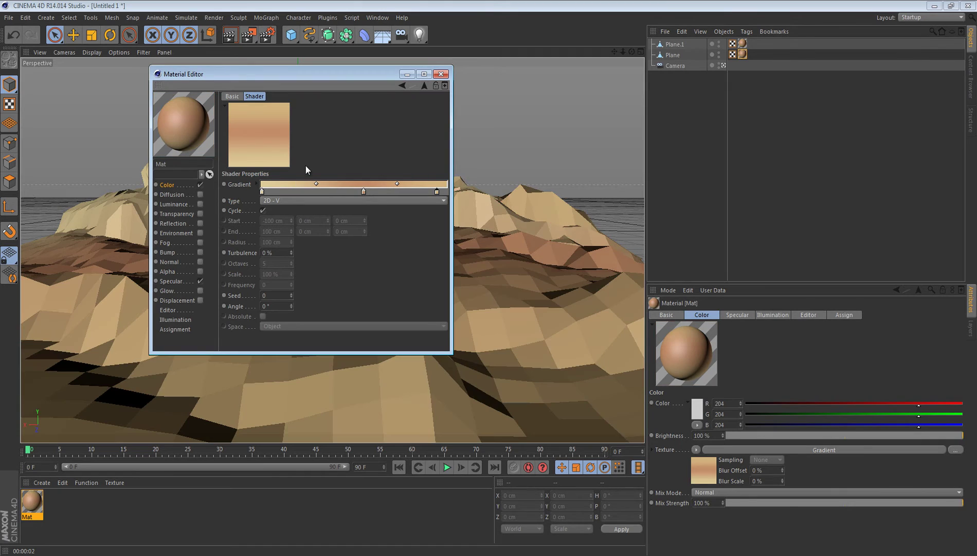
Recolor the terrain gradient's starting knot to red, close the material editor and test-render the view
double_click(262, 192)
left_click(240, 151)
left_click(267, 180)
left_click(268, 174)
left_click(246, 242)
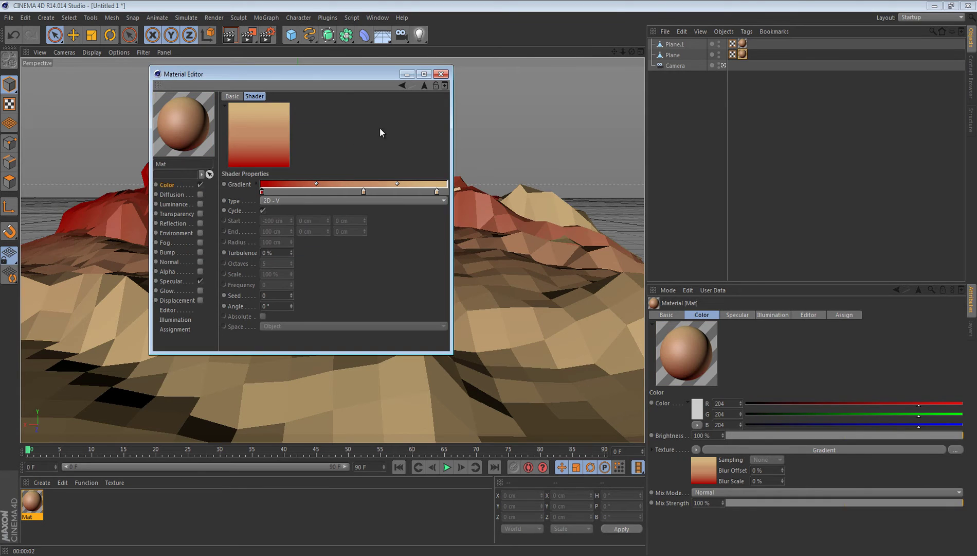
left_click(441, 74)
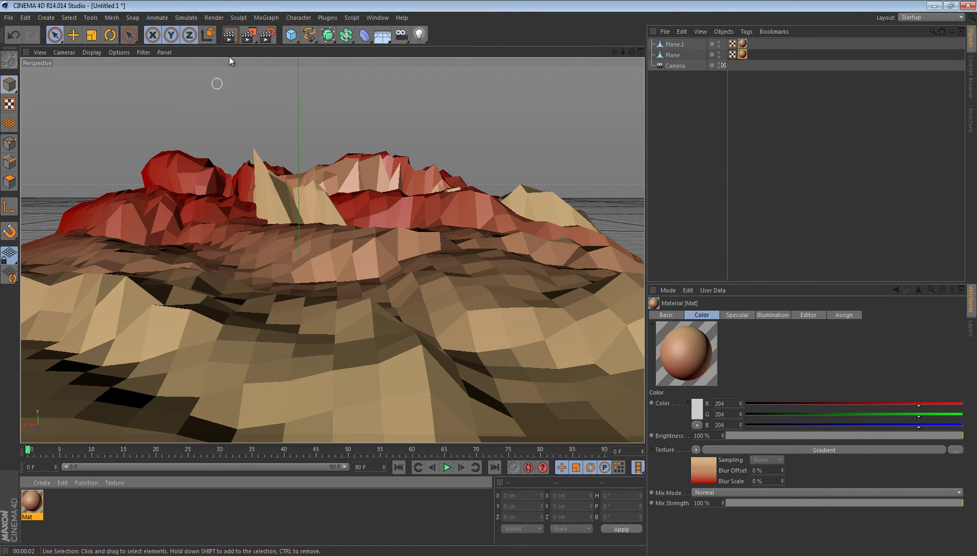
left_click(234, 40)
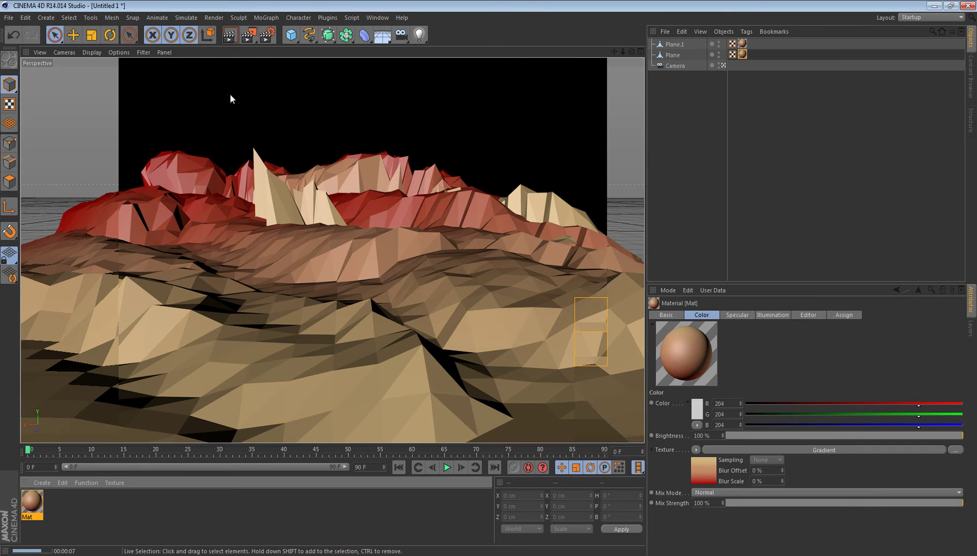
left_click(420, 135)
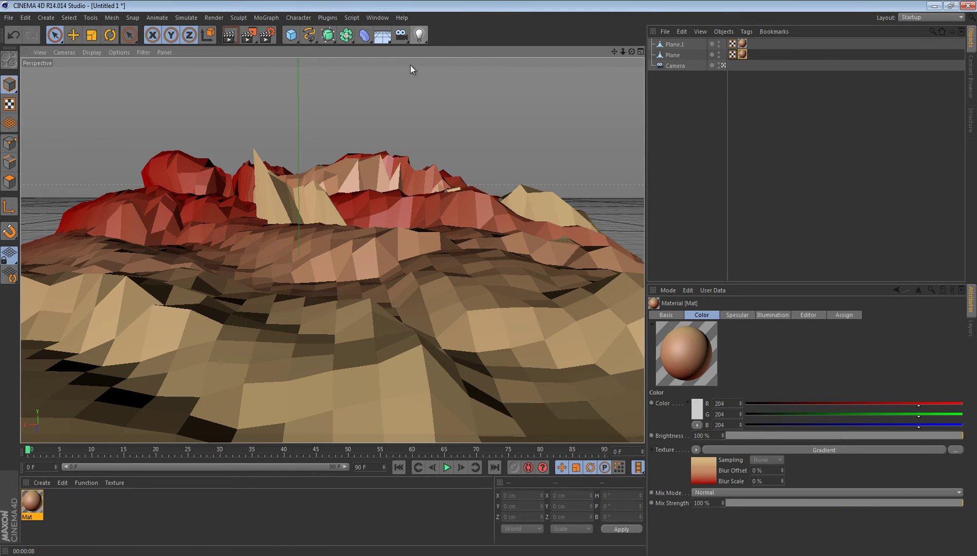
Add a Physical Sky to the scene and set its month to April
left_click_drag(388, 37, 509, 55)
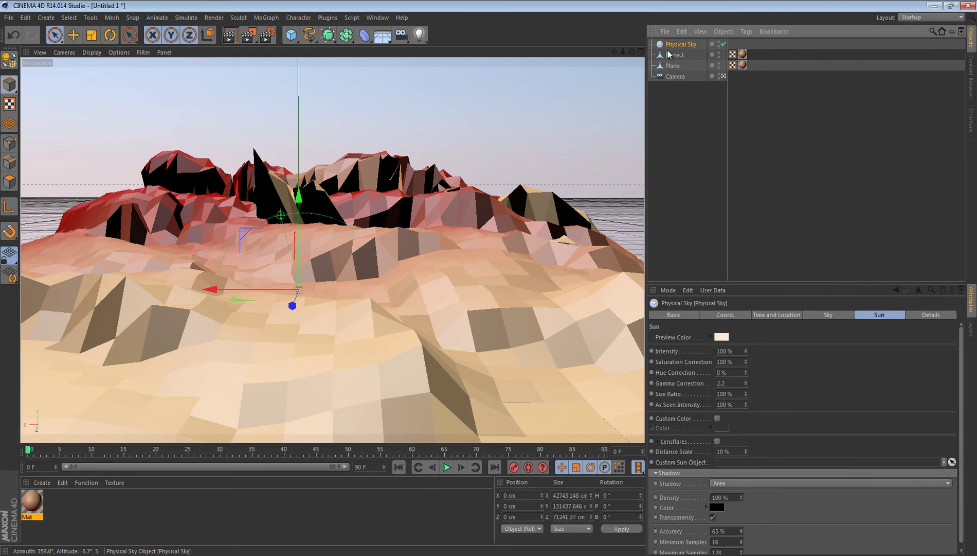
left_click(730, 314)
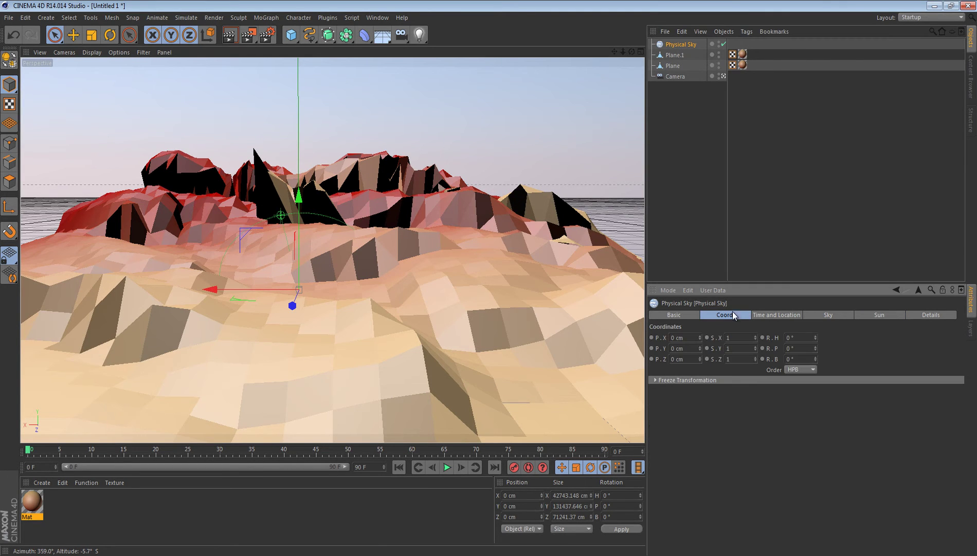
left_click(781, 314)
left_click(709, 339)
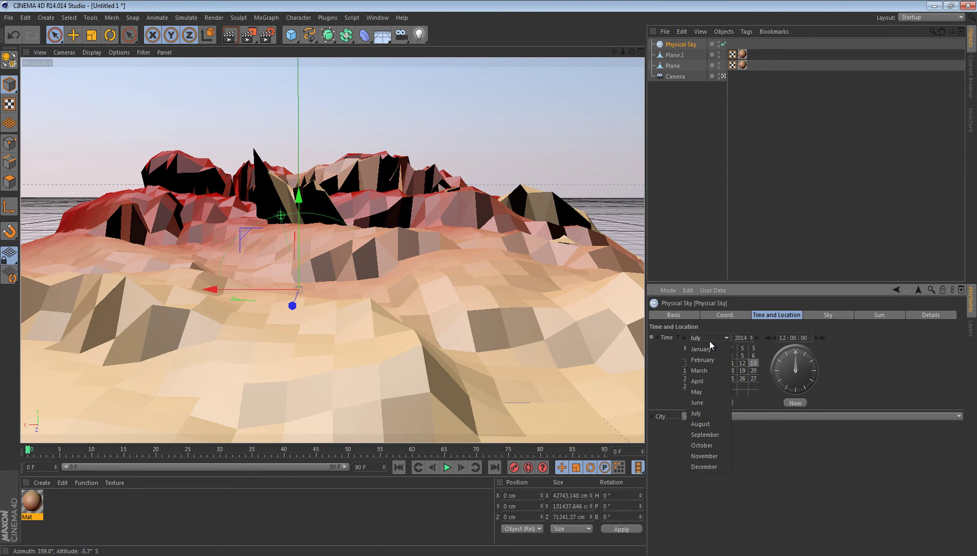
left_click(704, 383)
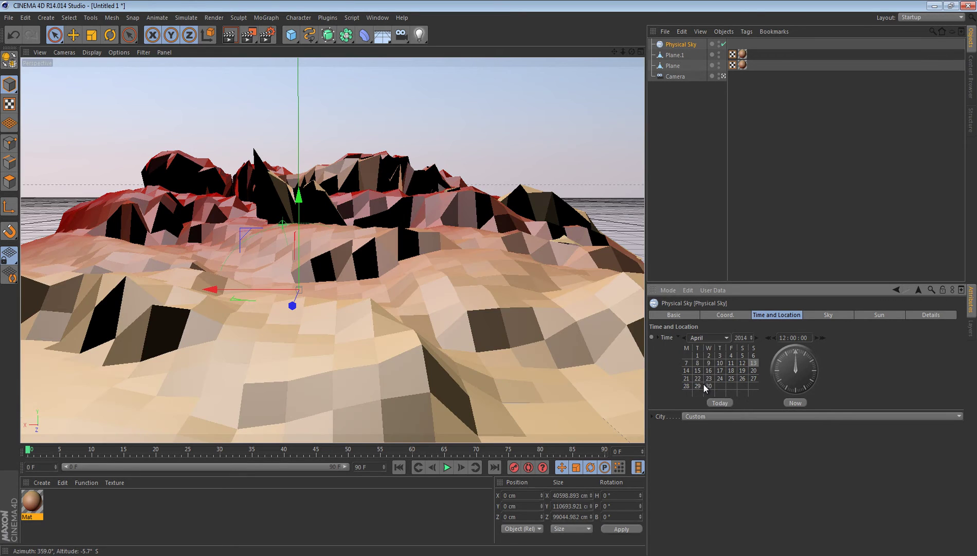
Review the Physical Sky's Sun settings and test-render the view
left_click(840, 319)
left_click(876, 316)
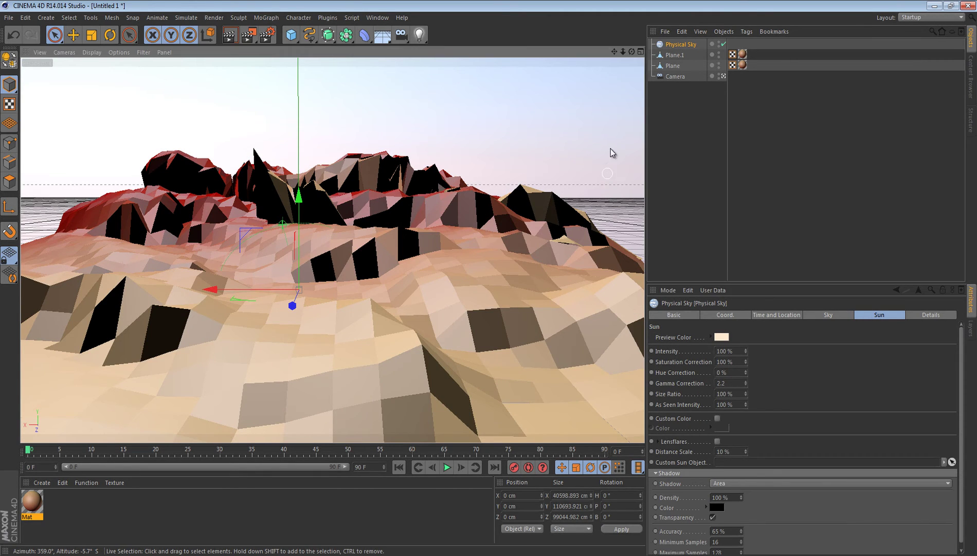
left_click(229, 35)
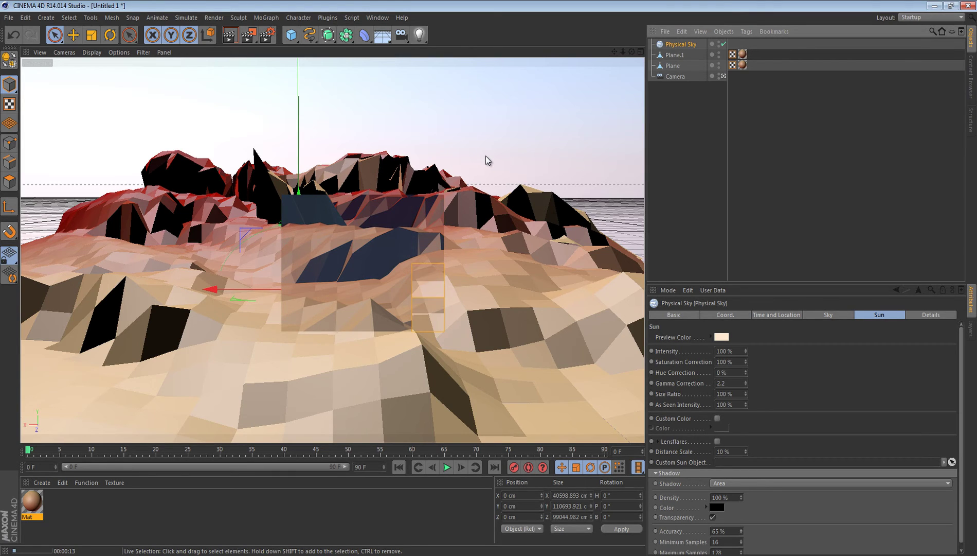
key("Escape")
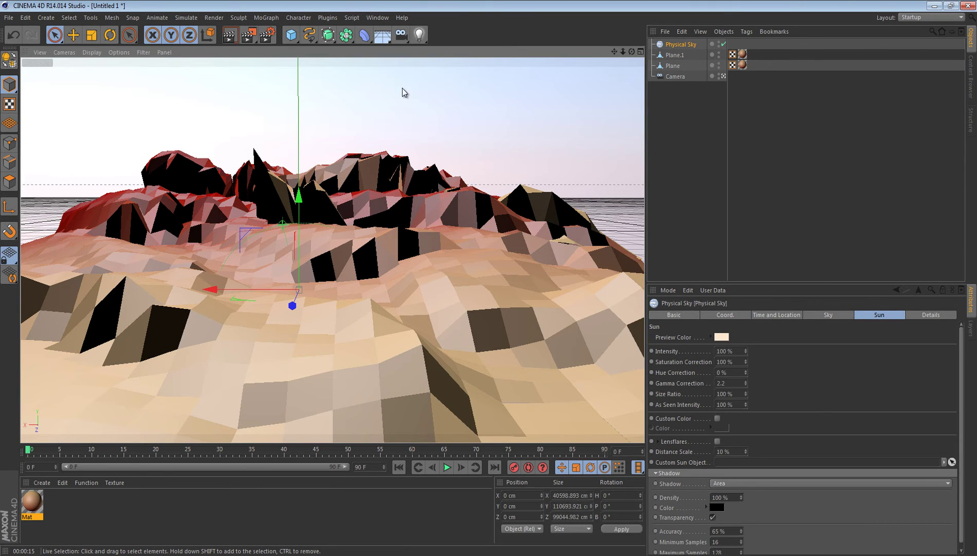
Add a Sky object, then create a new material and open it for editing
left_click_drag(390, 43, 419, 68)
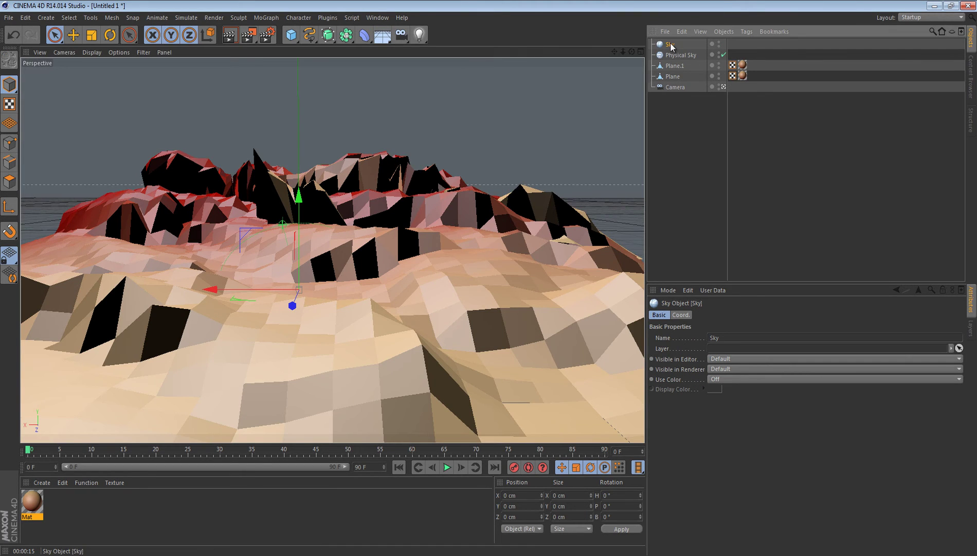
mouse_move(672, 54)
left_mouse_down()
mouse_move(672, 44)
mouse_move(676, 61)
left_mouse_up()
left_click(671, 44)
left_click(88, 509)
double_click(88, 507)
double_click(30, 498)
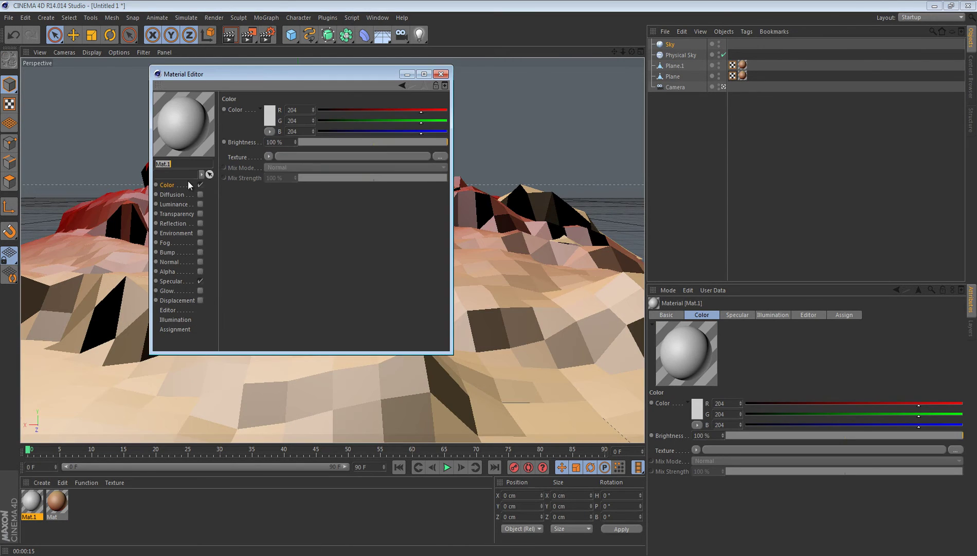
Use a Gradient texture for the new material's color and set the gradient type to 2D - V
left_click(269, 156)
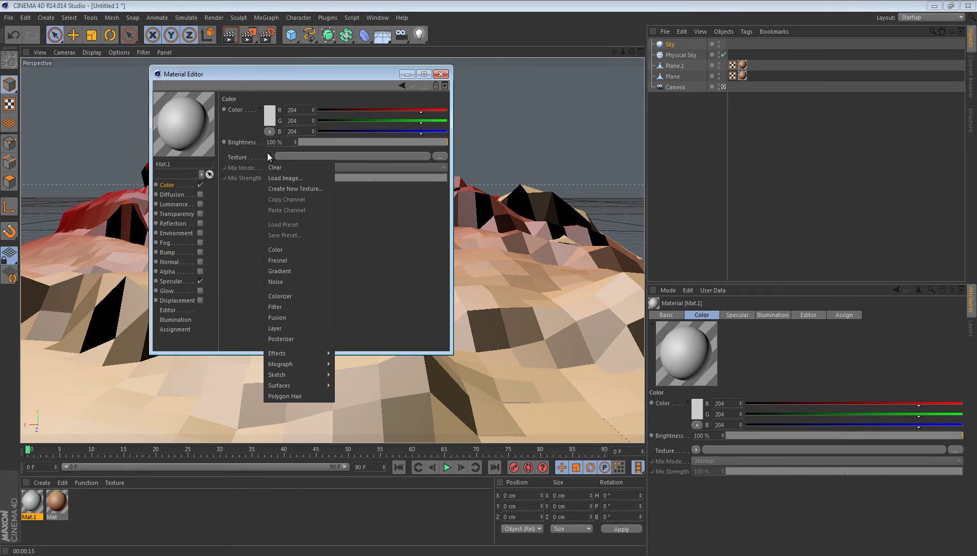
left_click(285, 271)
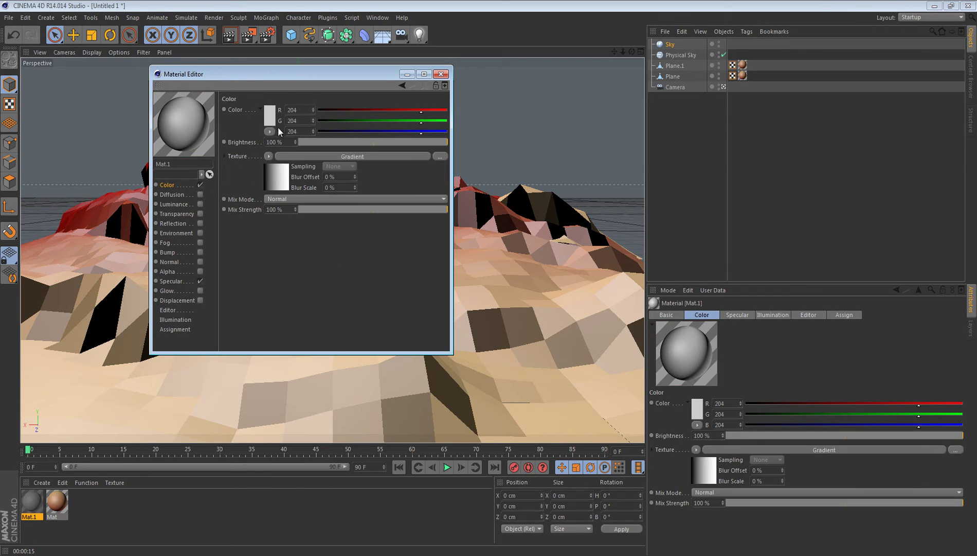
left_click(277, 166)
left_click(272, 200)
left_click(285, 219)
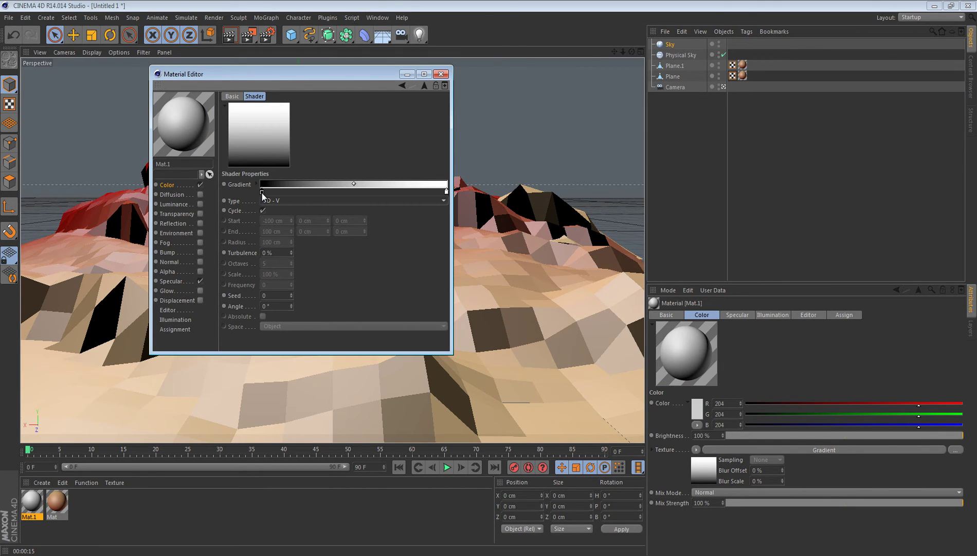
Color the sky gradient's starting black knot light orange, RGB 213, 156, 70
double_click(262, 193)
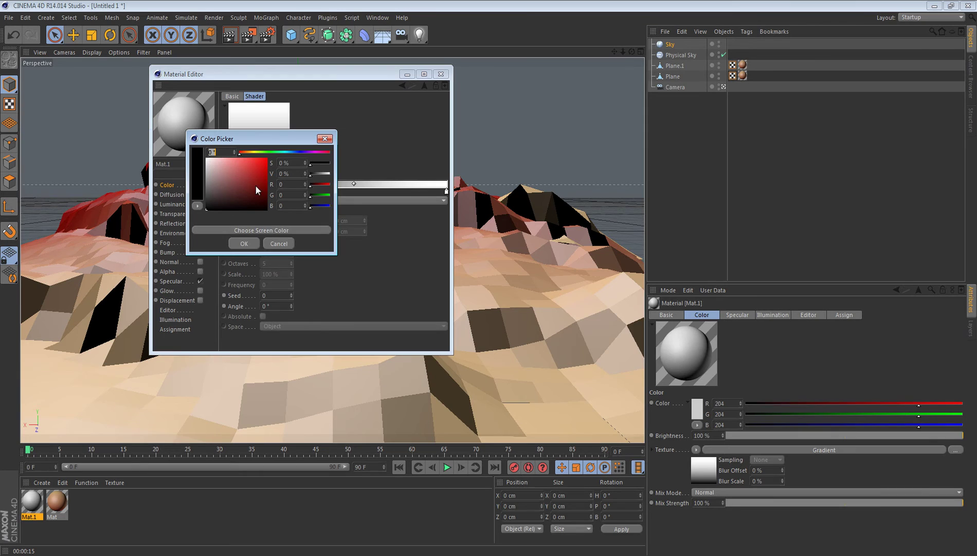
left_click(255, 154)
mouse_move(257, 153)
left_mouse_down()
mouse_move(262, 178)
mouse_move(248, 153)
left_mouse_up()
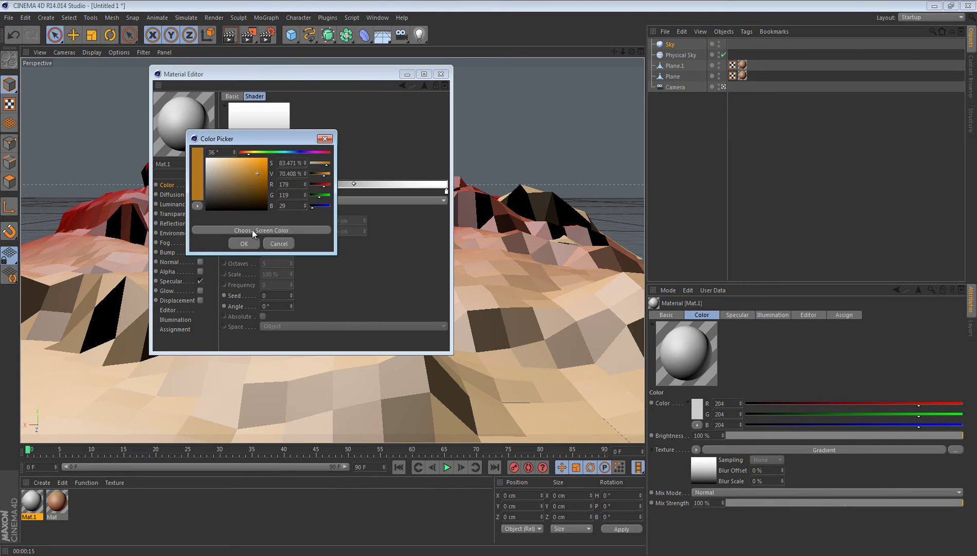
left_click_drag(256, 210, 246, 167)
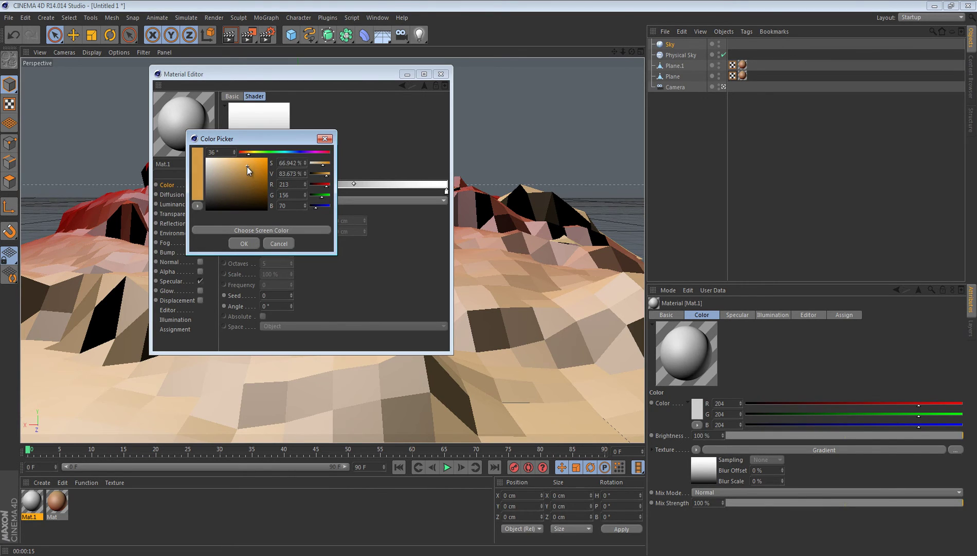
left_click(251, 246)
Color the sky gradient's white end knot blue, RGB 17, 134, 192, and apply the material to the Sky object
double_click(446, 192)
left_click_drag(454, 151, 473, 152)
left_click(447, 171)
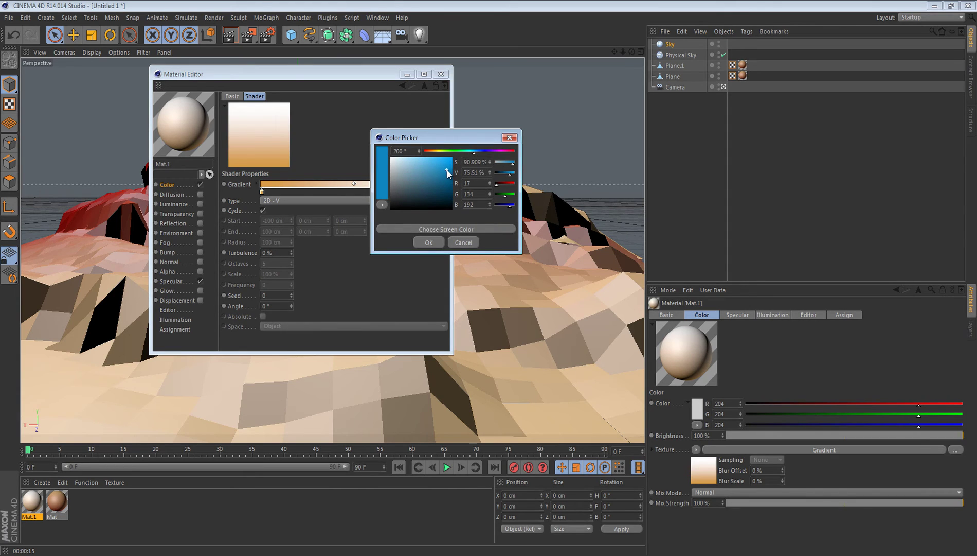
left_click(429, 242)
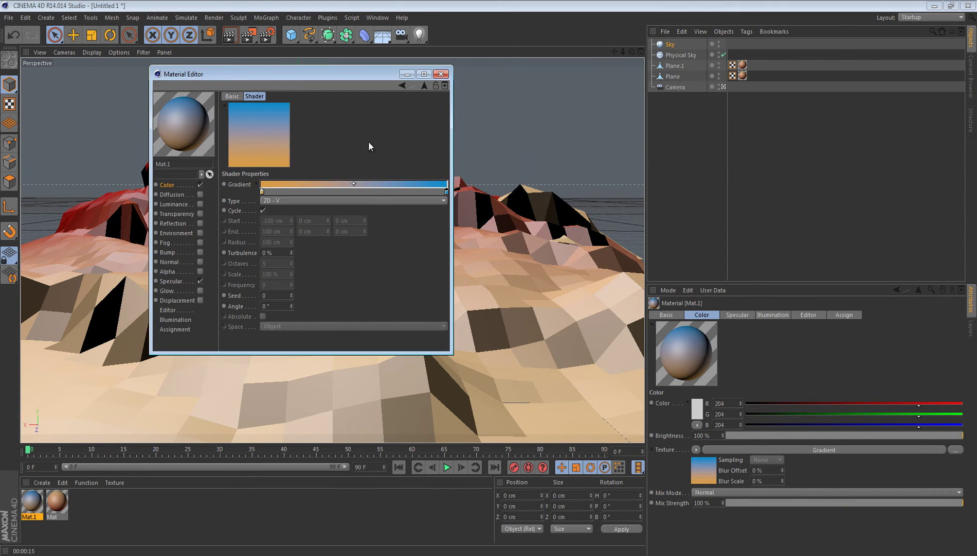
left_click(441, 74)
left_click_drag(32, 502, 670, 45)
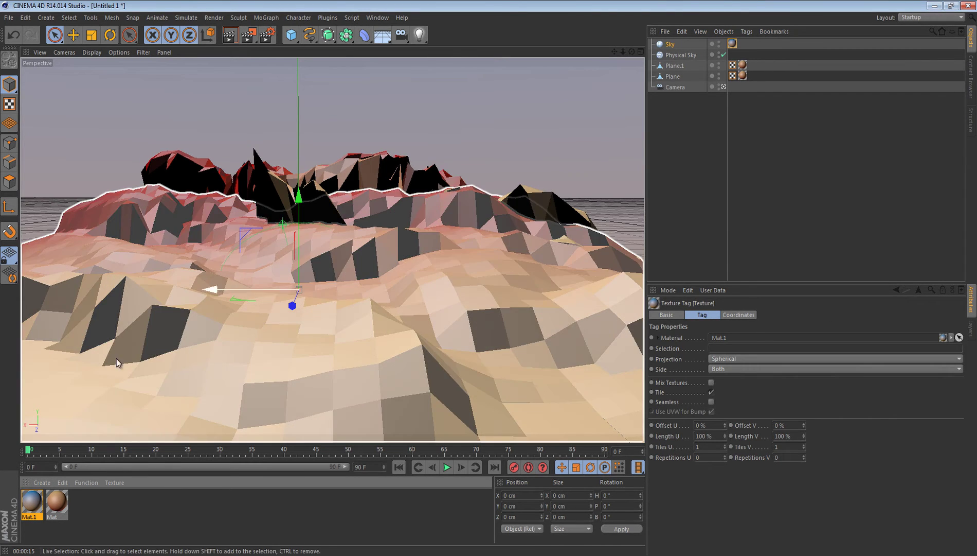
Shift the sky gradient's orange and blue knots inward, minimize the material editor and test-render the view
double_click(32, 500)
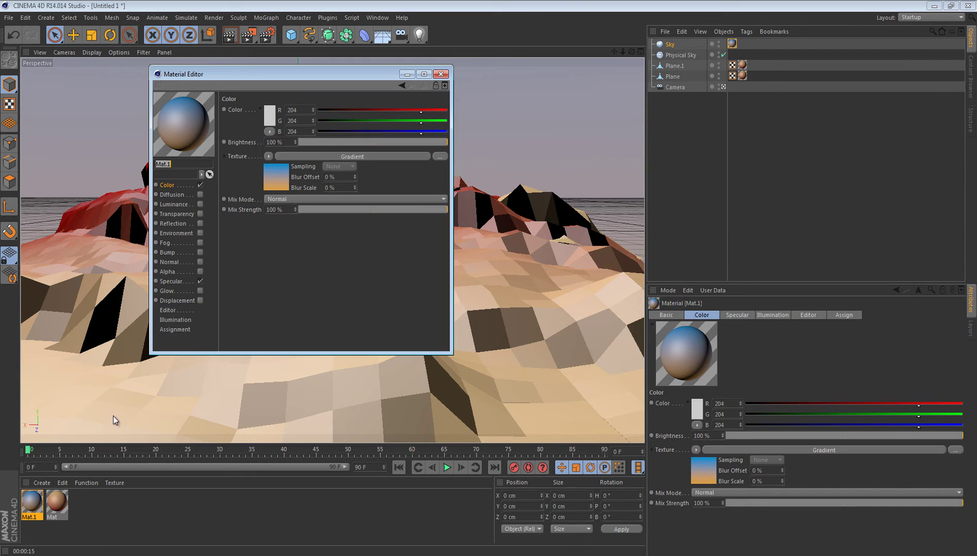
left_click(283, 174)
left_click_drag(307, 72, 617, 171)
left_click_drag(757, 287, 725, 289)
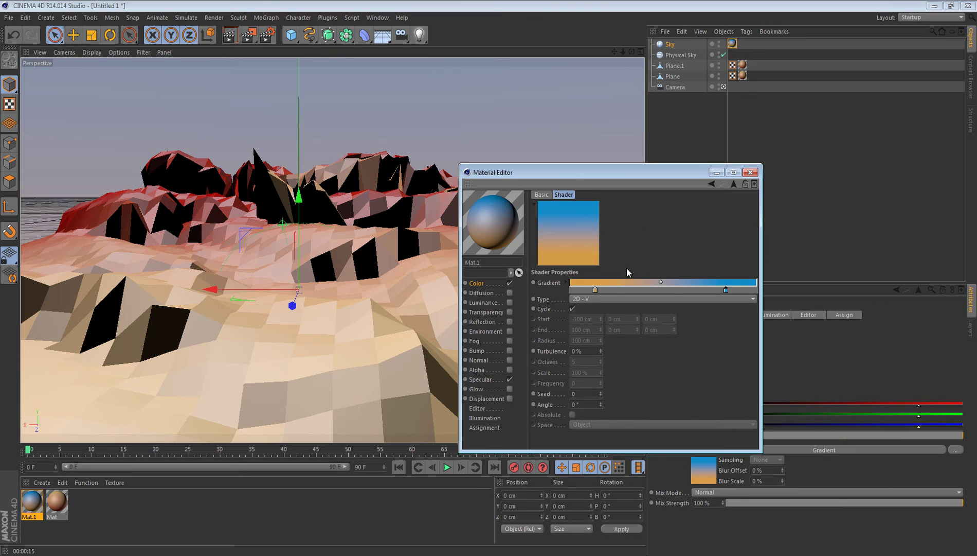
left_click_drag(596, 290, 607, 291)
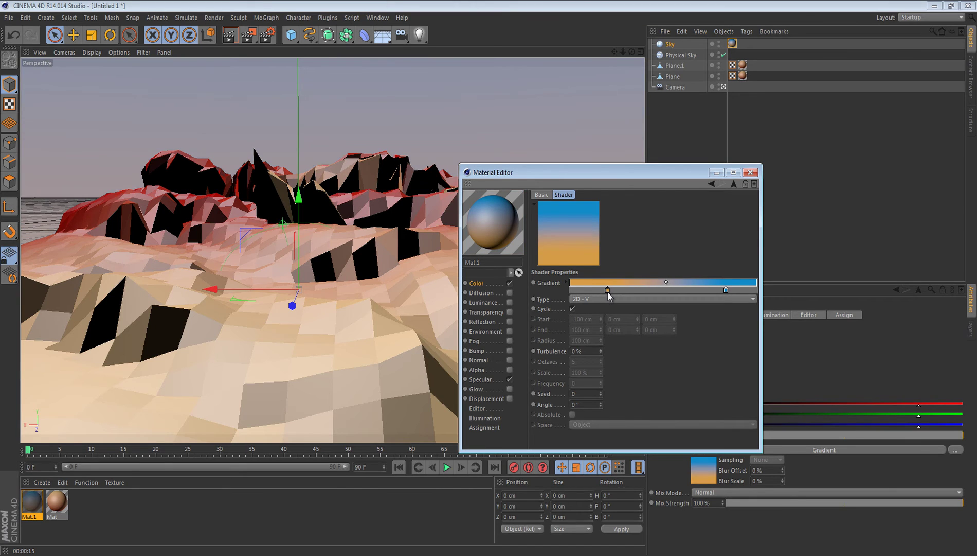
left_click(716, 173)
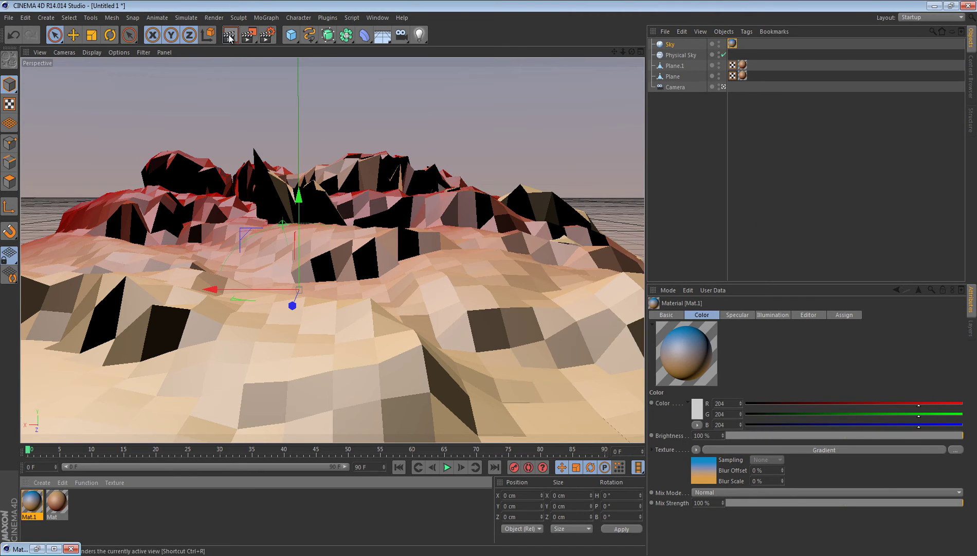
left_click(230, 36)
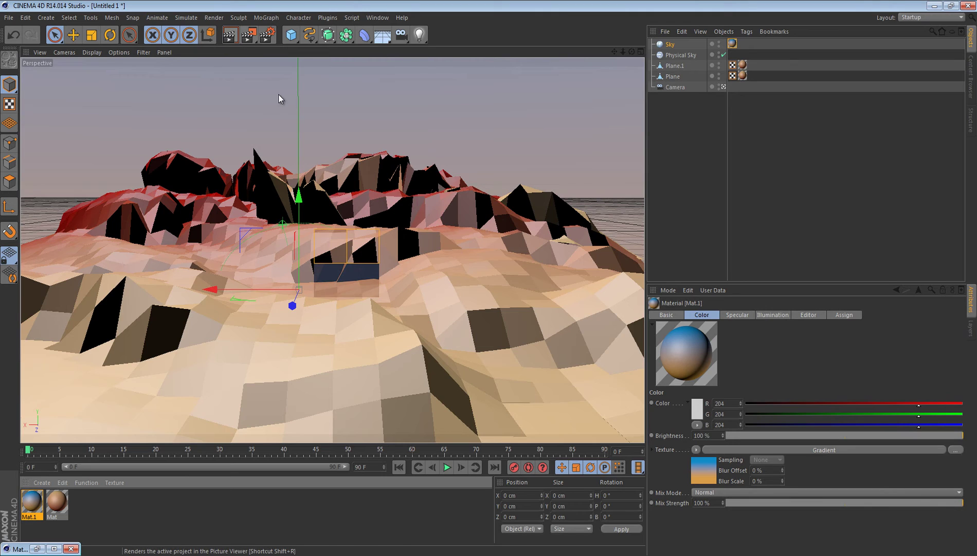
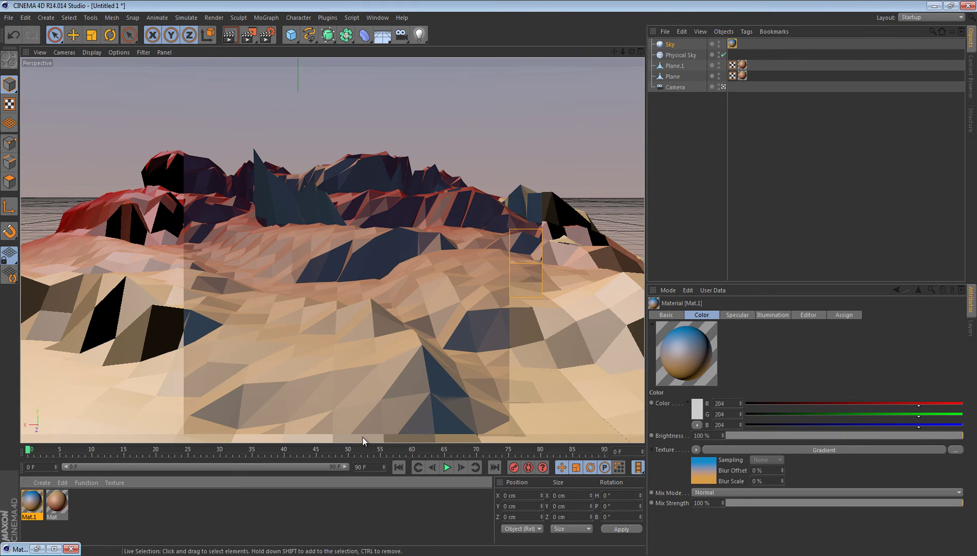
left_click(456, 150)
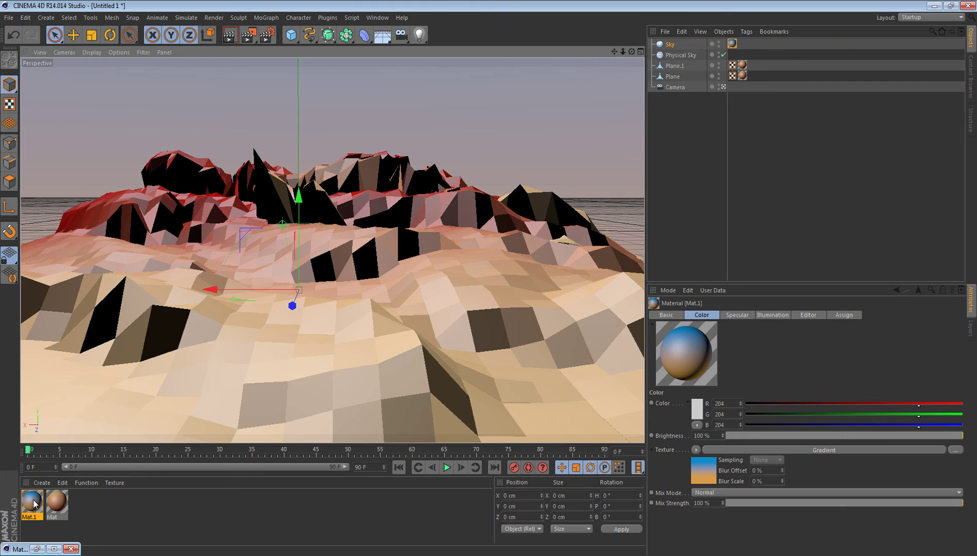
Restore the material editor to a floating window and disable the sky material's Specular channel
left_click_drag(45, 548, 198, 399)
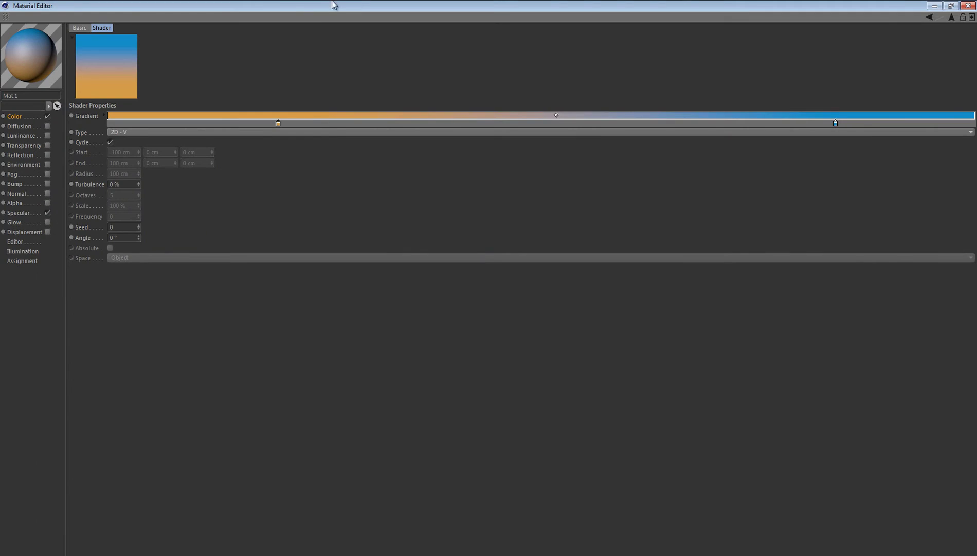
double_click(334, 5)
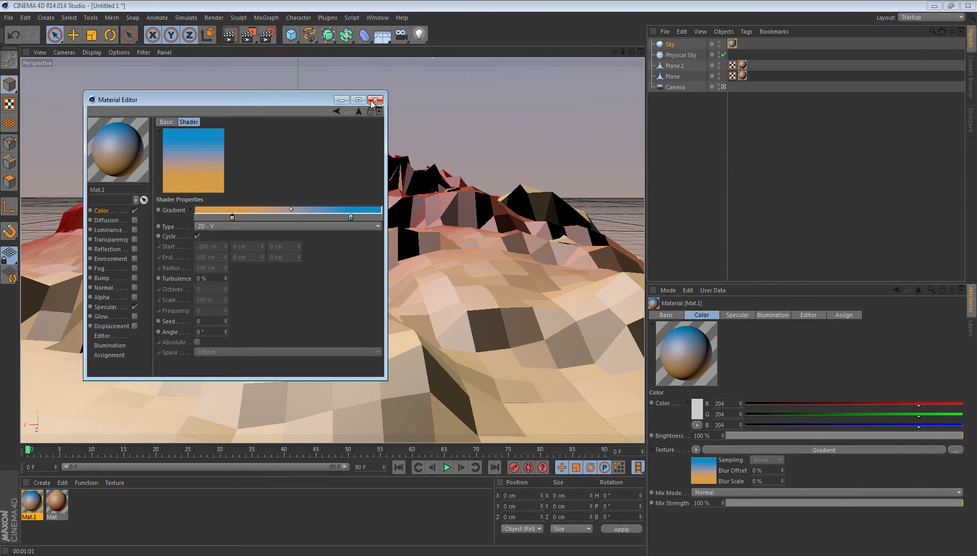
left_click(131, 307)
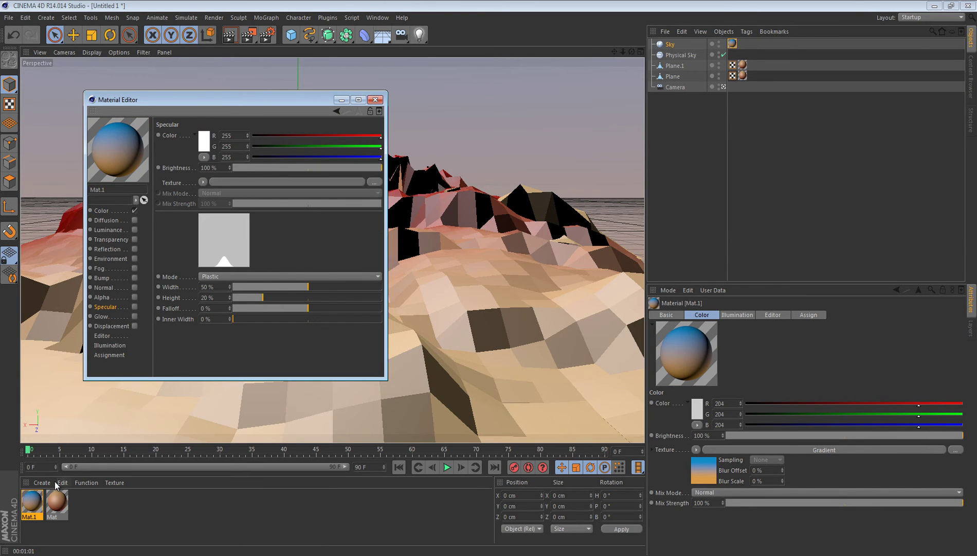
Disable the Specular channel on the terrain material and close the material editor
left_click(56, 503)
left_click(147, 310)
left_click(134, 307)
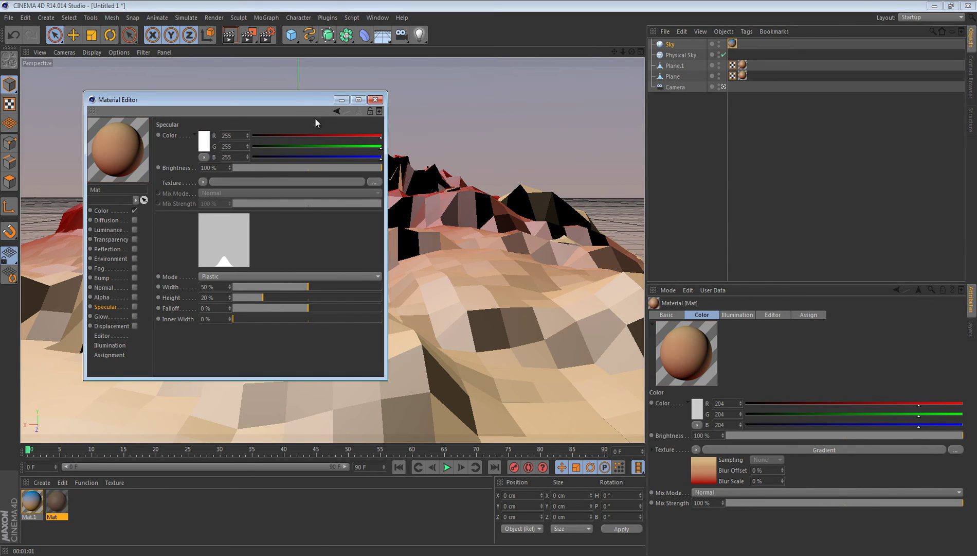
left_click(360, 99)
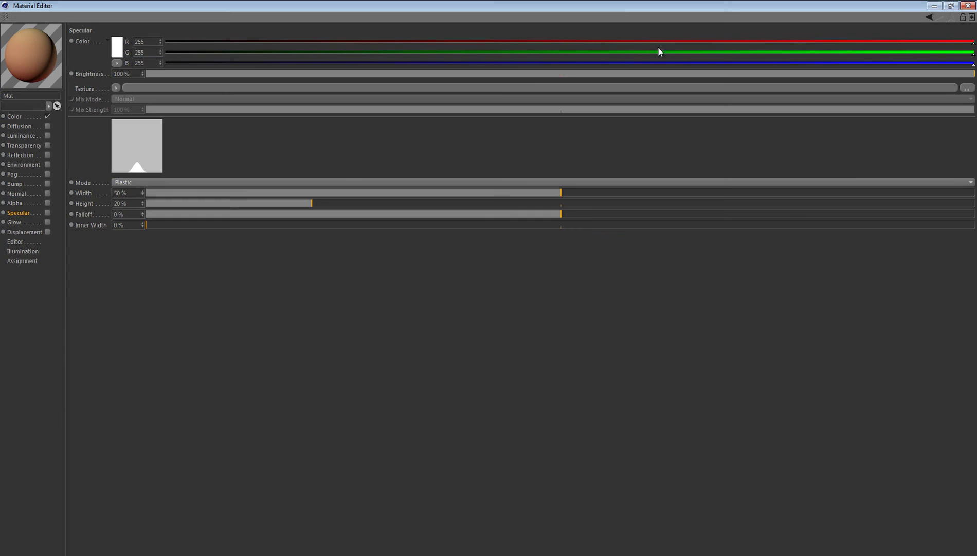
left_click(967, 10)
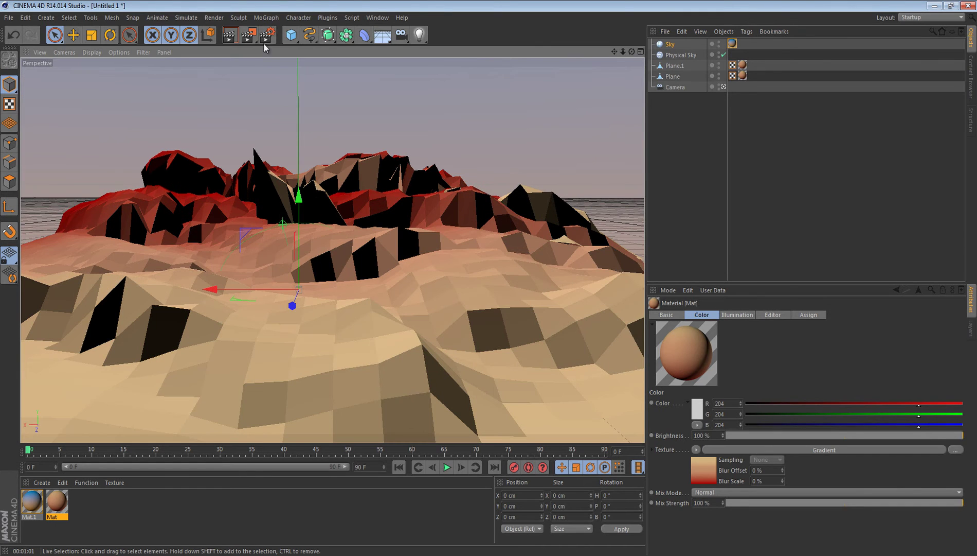
Test-render a rectangular region of the terrain across the middle foreground of the view
left_click_drag(247, 35, 292, 72)
left_click_drag(237, 276, 441, 386)
Open the render settings and set the output size to 1920 x 1080 pixels
left_click(268, 33)
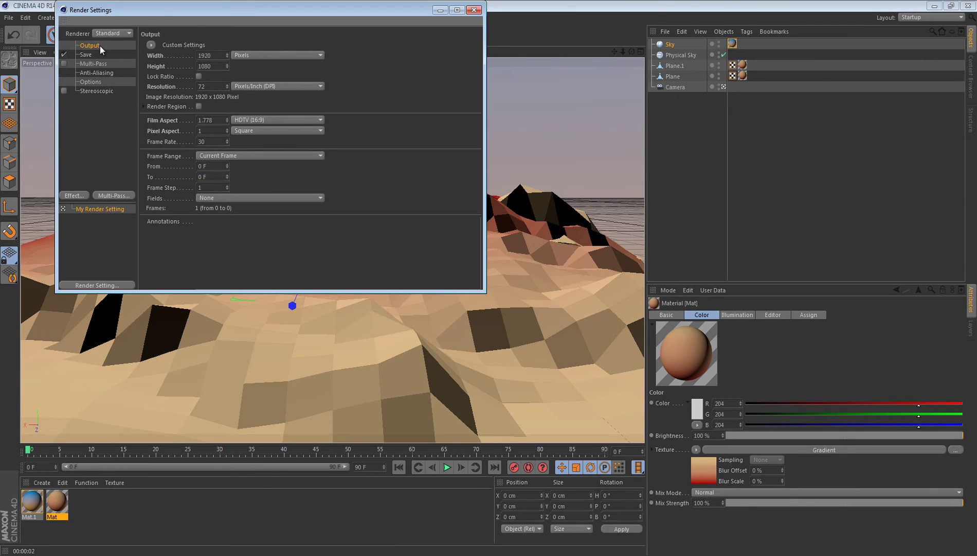
left_click(212, 55)
left_click(208, 66)
key("Return")
left_click(199, 77)
Set the render to save as a PNG file named render on the Desktop
left_click(83, 54)
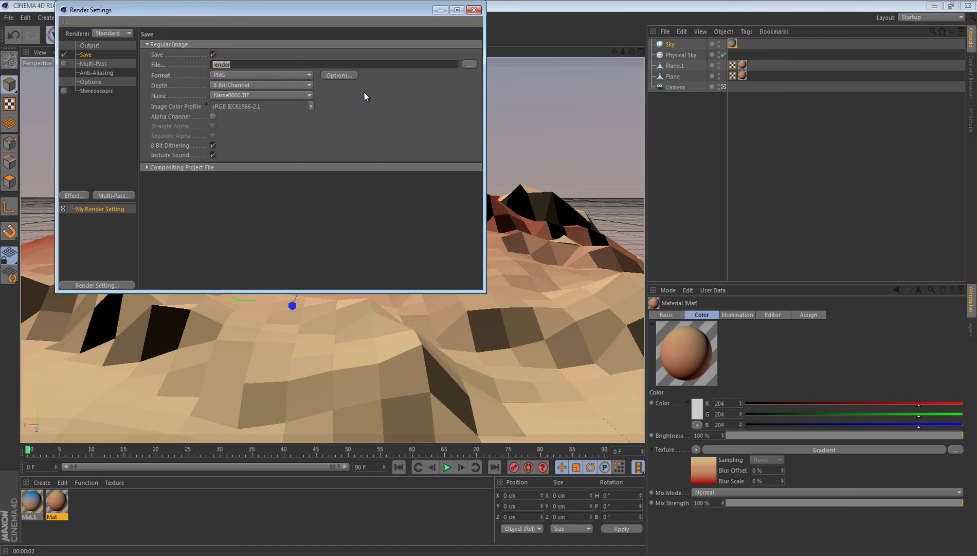
left_click(467, 62)
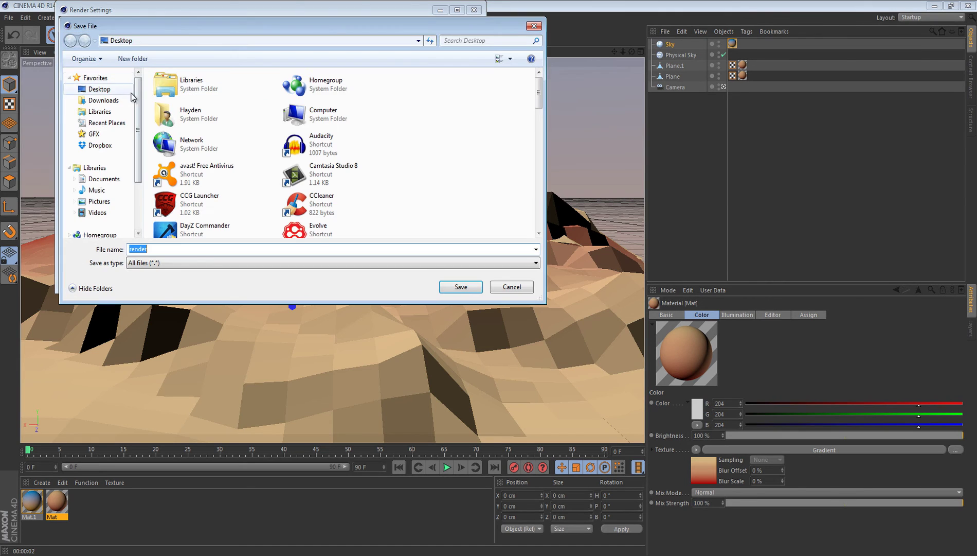
left_click(481, 287)
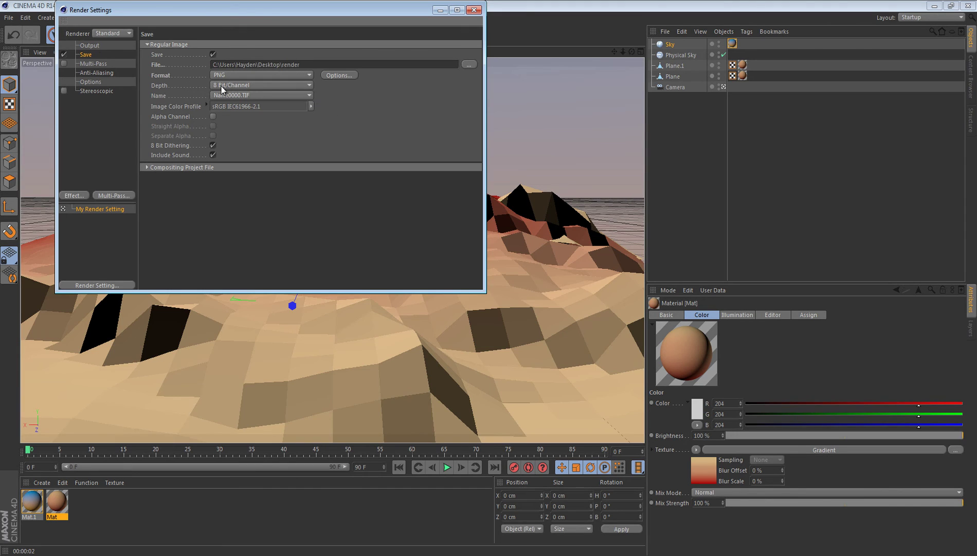
left_click(232, 73)
left_click(230, 75)
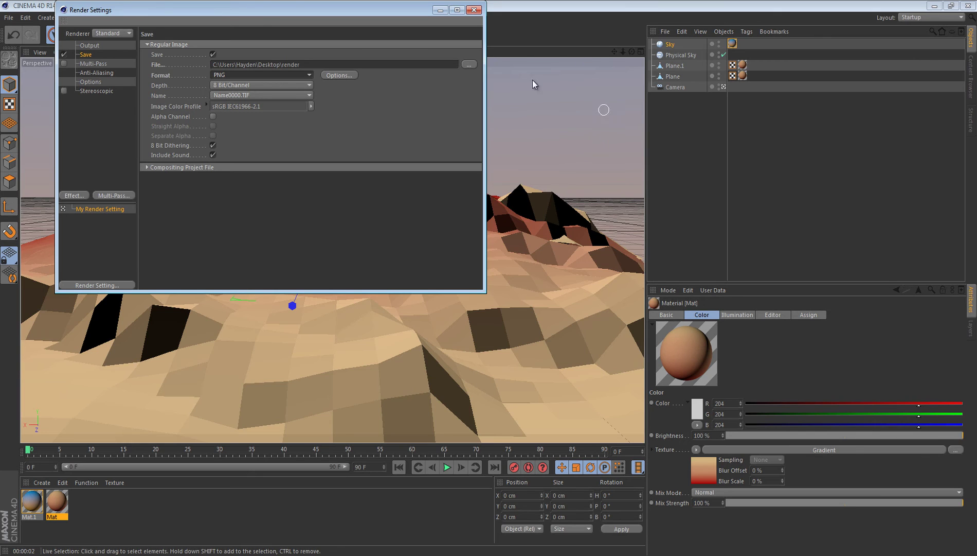
left_click(212, 117)
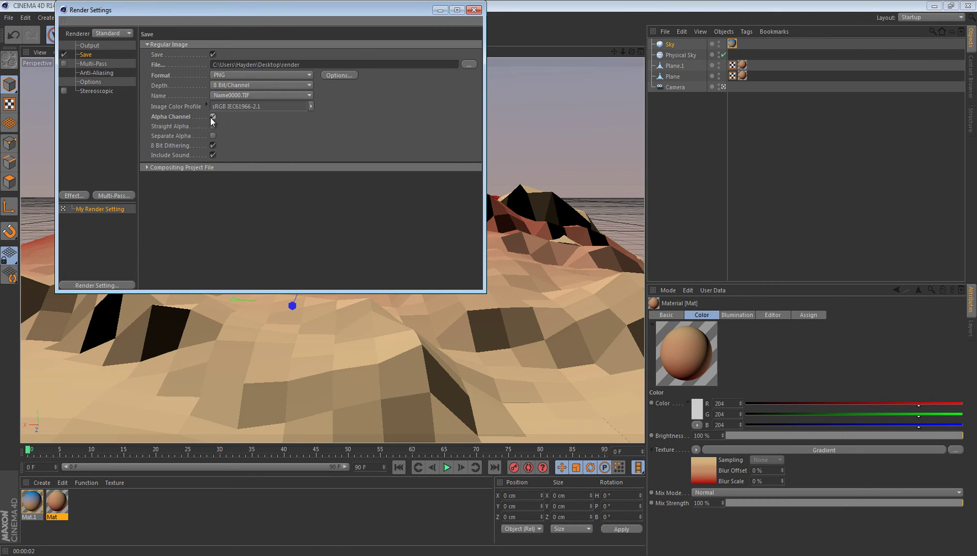
left_click(214, 117)
left_click(96, 65)
left_click(91, 73)
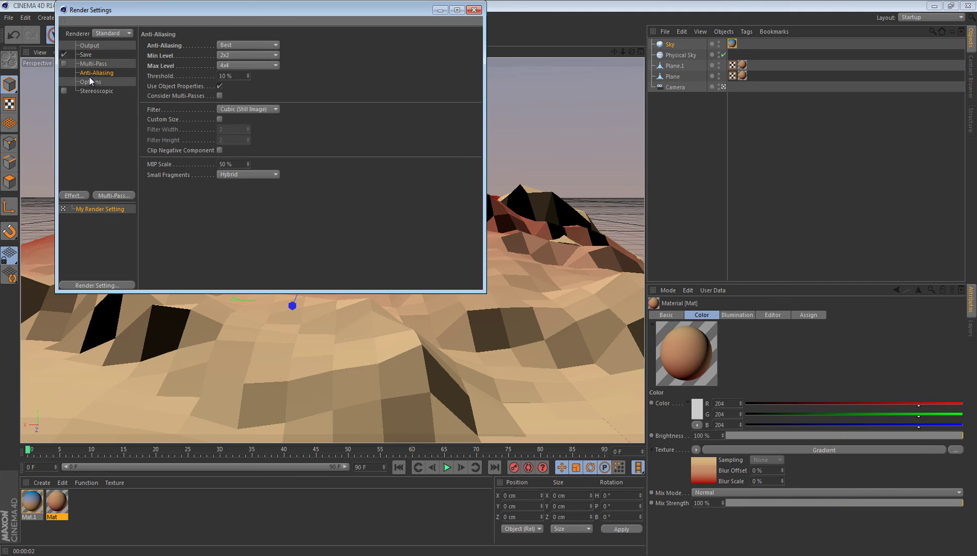
left_click(82, 92)
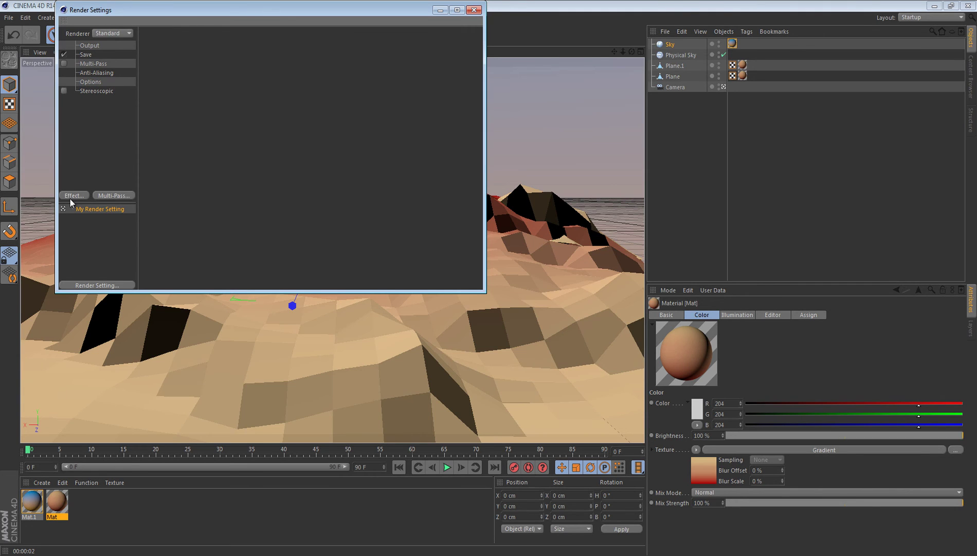
Add the Ambient Occlusion and Global Illumination effects to the render settings
left_click(72, 196)
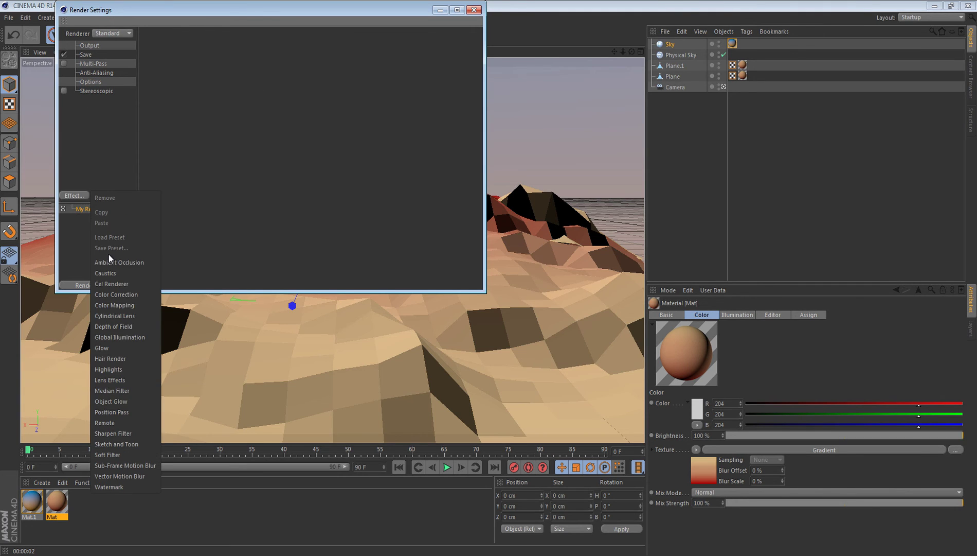
left_click(109, 263)
left_click(72, 196)
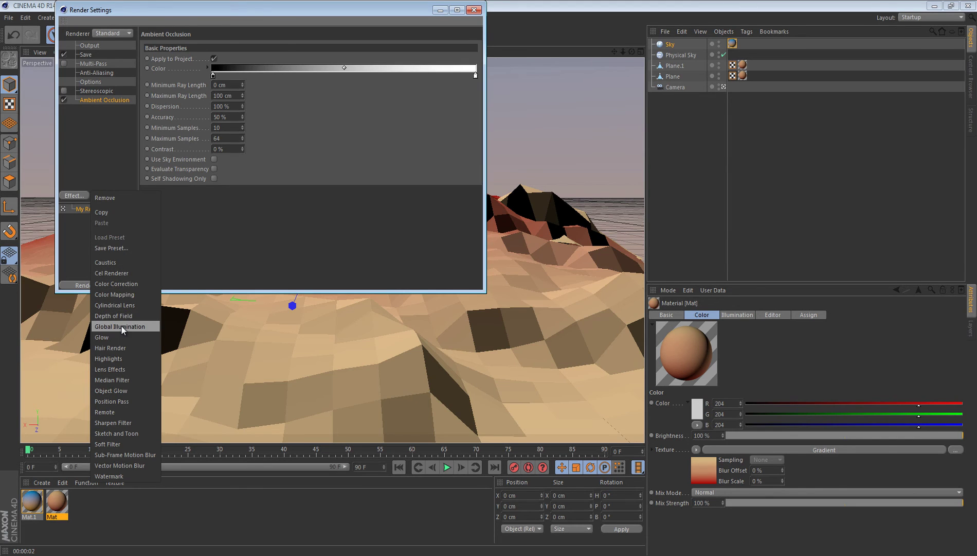
left_click(121, 326)
left_click(91, 100)
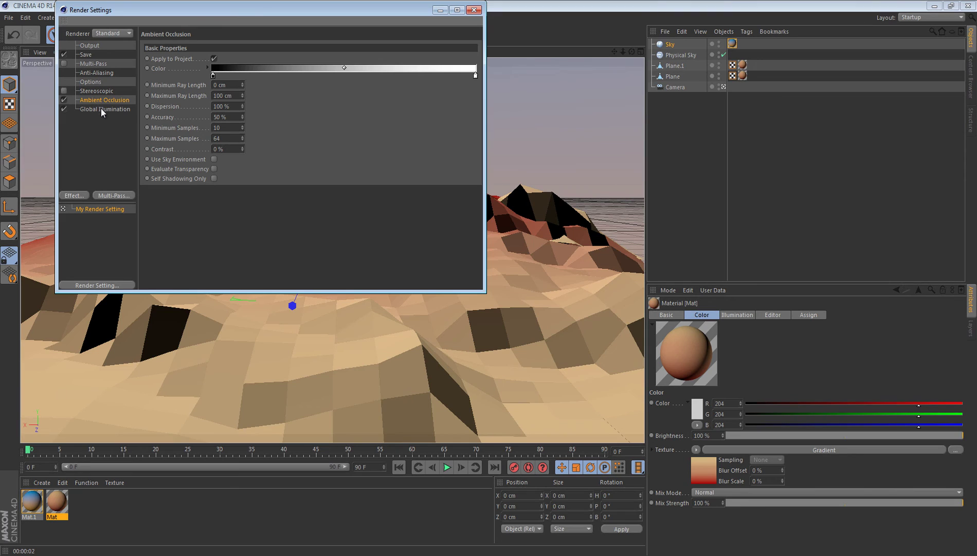
Set the Global Illumination sampling's Samples option to High
left_click(96, 108)
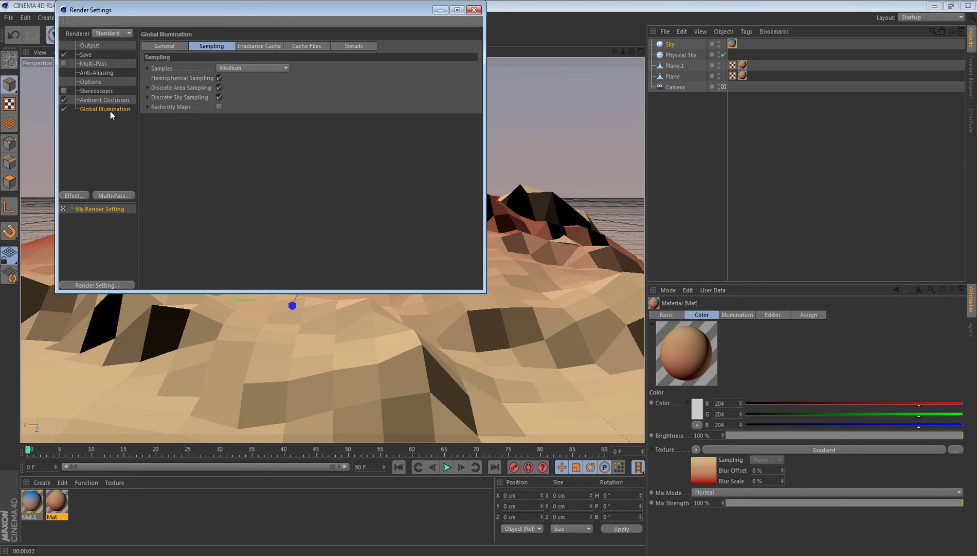
left_click(244, 69)
left_click(253, 122)
Set the Global Illumination irradiance cache to High record density and Very Heavy smoothing, keeping Least Squares interpolation
left_click(258, 47)
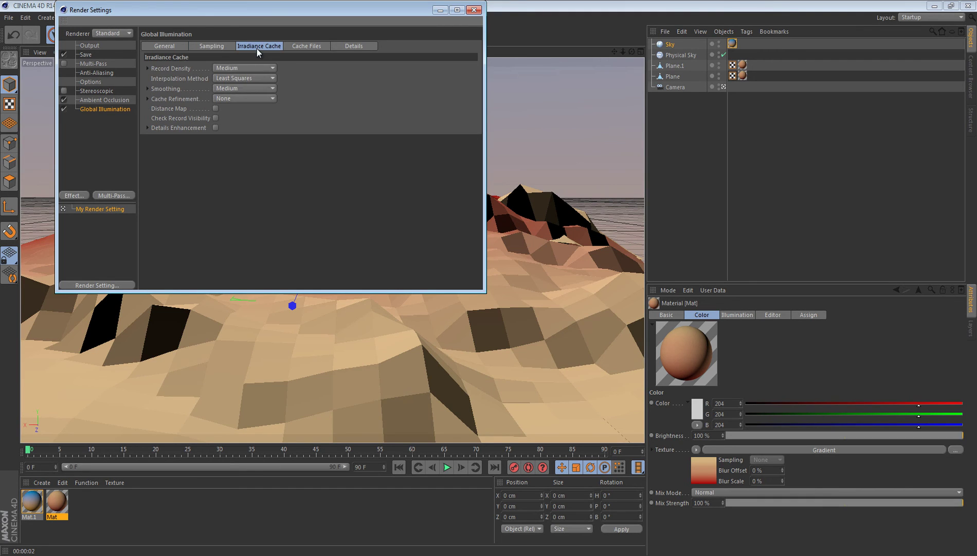
left_click(237, 67)
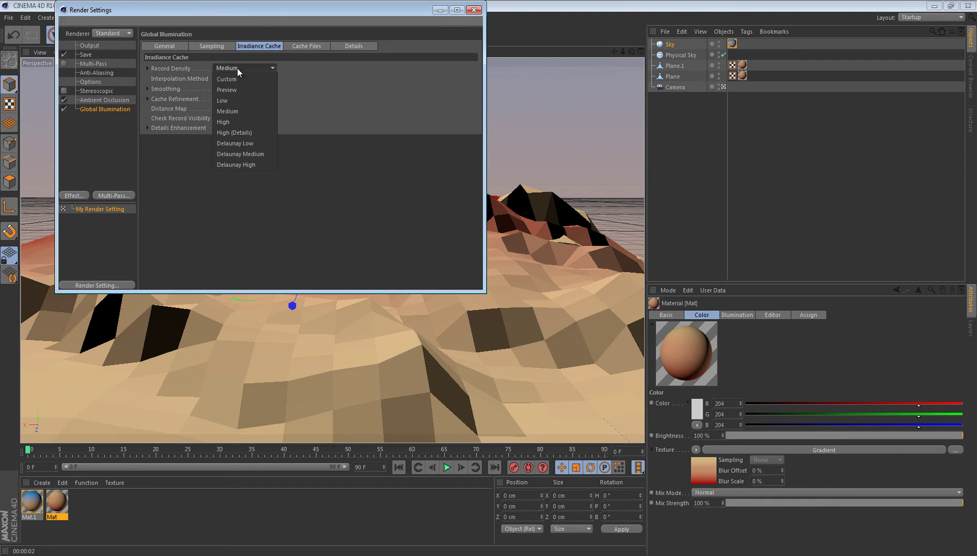
left_click(235, 123)
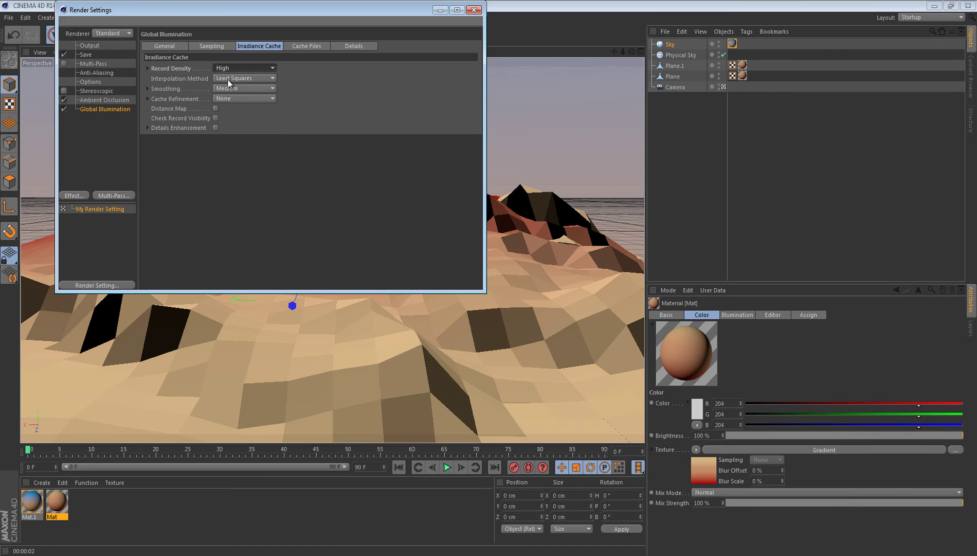
left_click(226, 78)
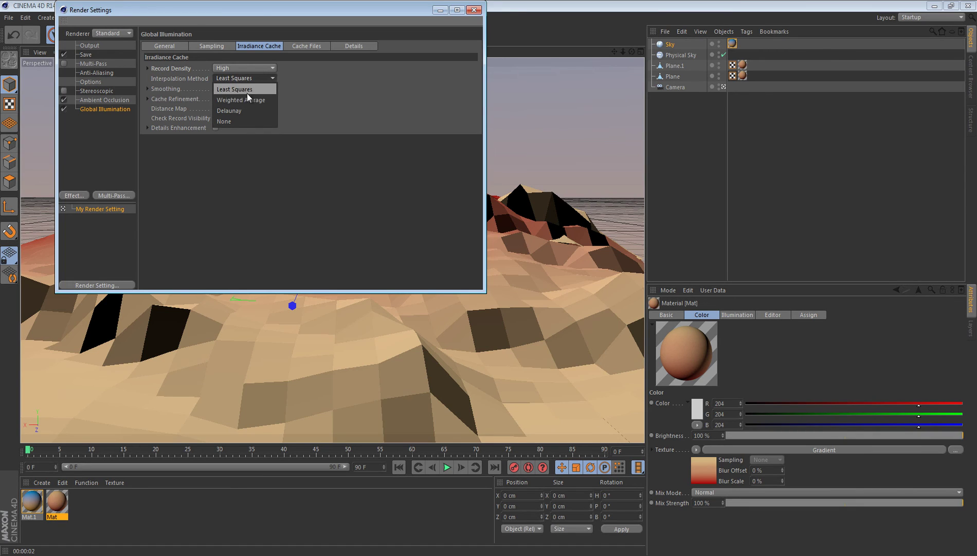
left_click(295, 118)
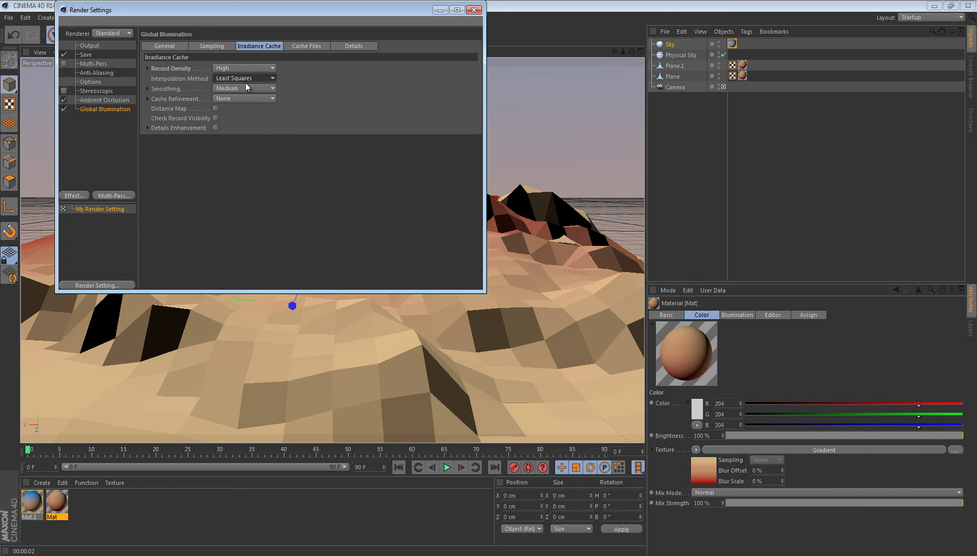
left_click(228, 88)
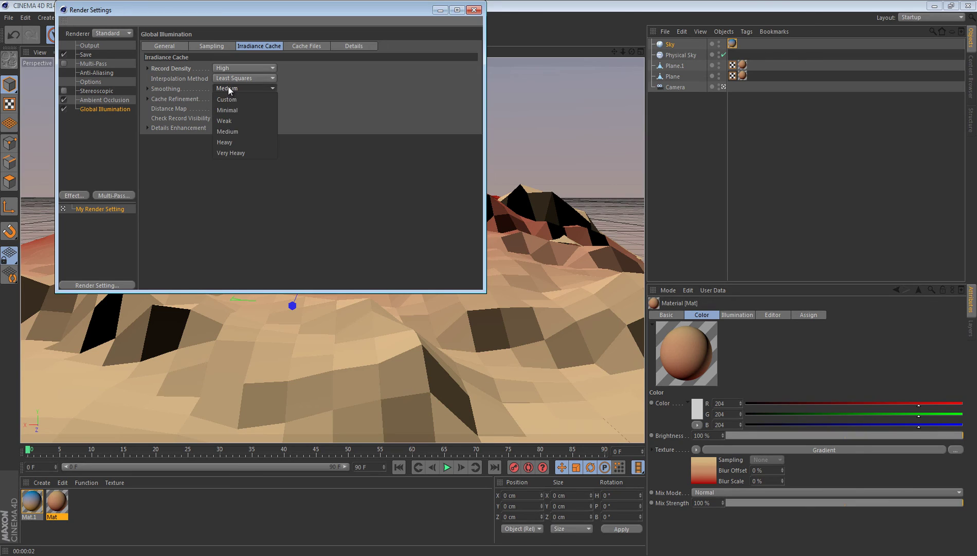
left_click(243, 153)
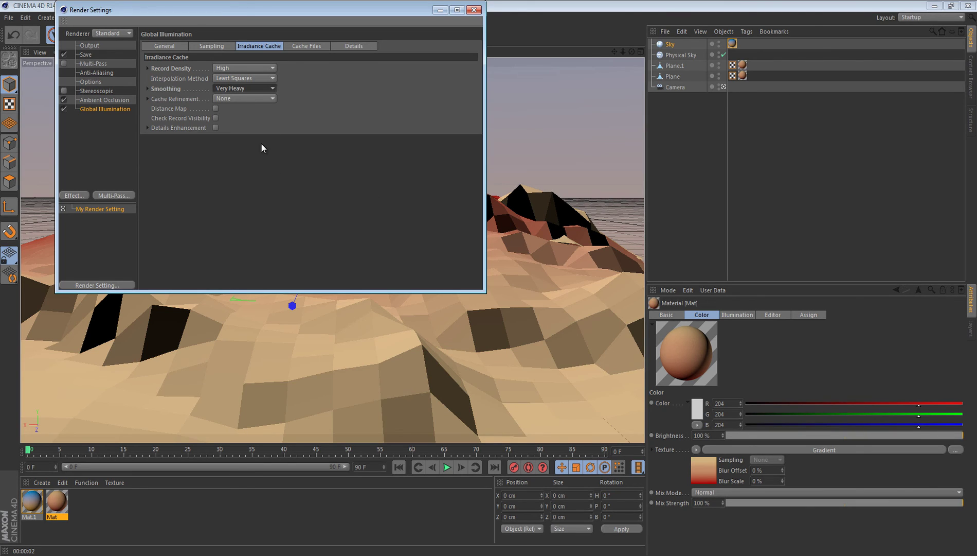
Set the irradiance cache's Smoothing to Minimal and Record Density to Low, and review the Samples presets
left_click(226, 88)
left_click(230, 109)
left_click(221, 69)
left_click(242, 102)
left_click(226, 46)
left_click(239, 68)
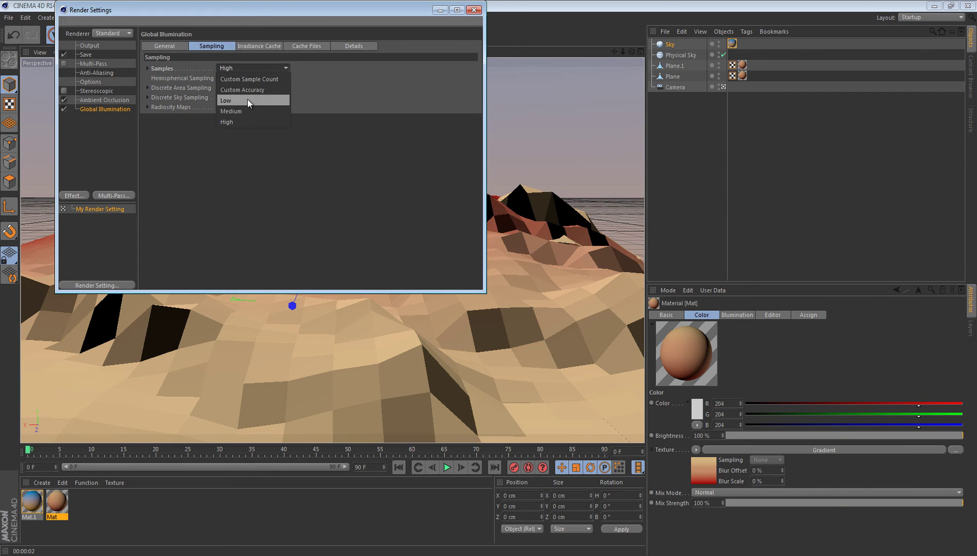
left_click(261, 46)
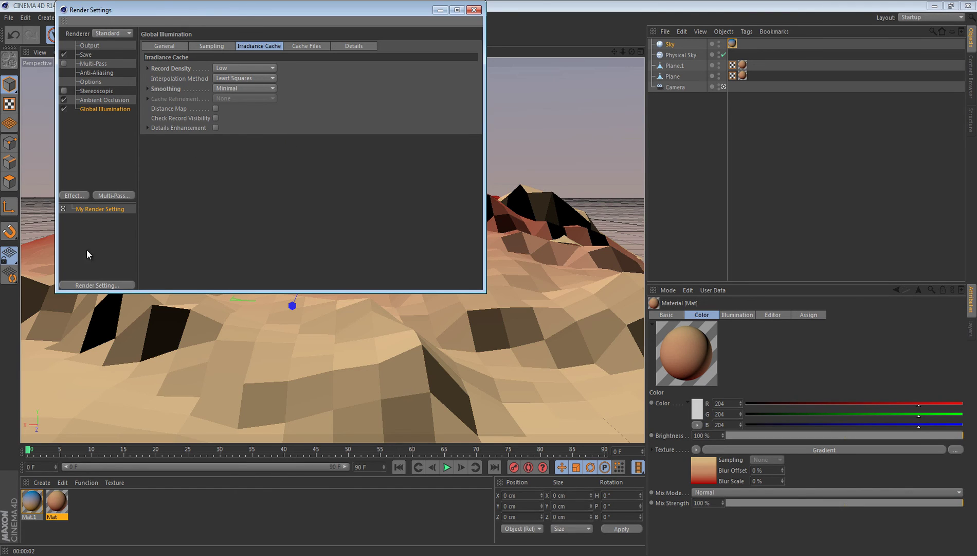
Set the render's anti-aliasing to None
left_click(94, 135)
left_click(84, 83)
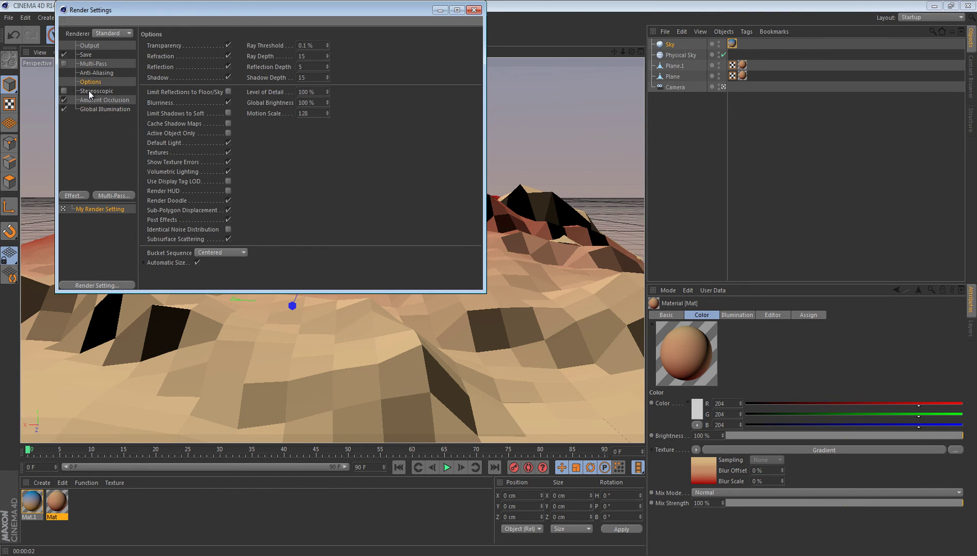
left_click(90, 91)
left_click(87, 74)
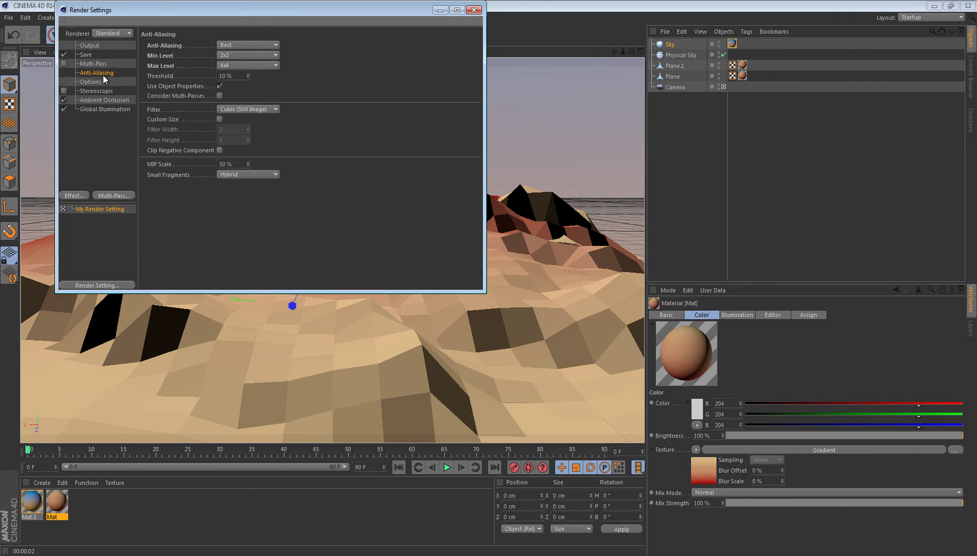
left_click(236, 45)
left_click(244, 56)
left_click(223, 45)
left_click(226, 46)
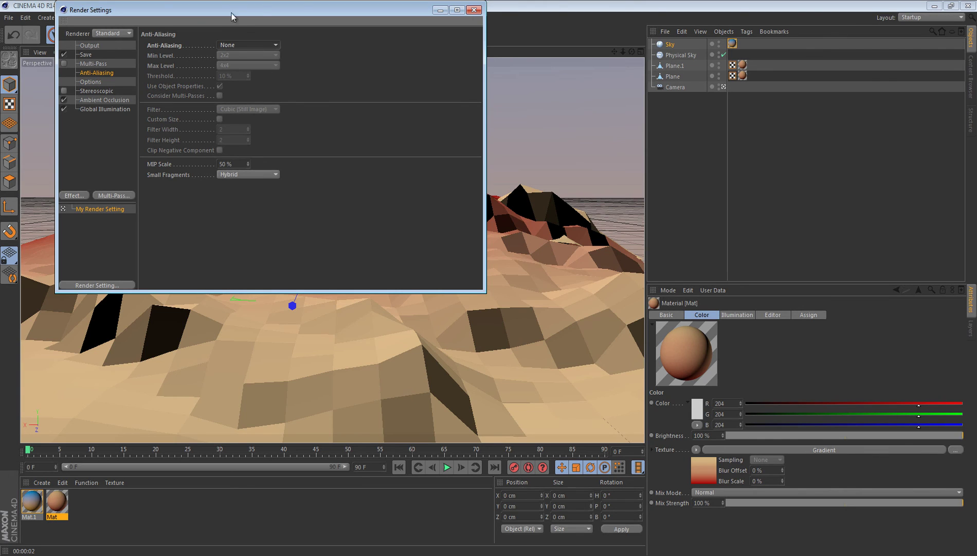
Set the render's anti-aliasing to Best and close the render settings
left_click(240, 43)
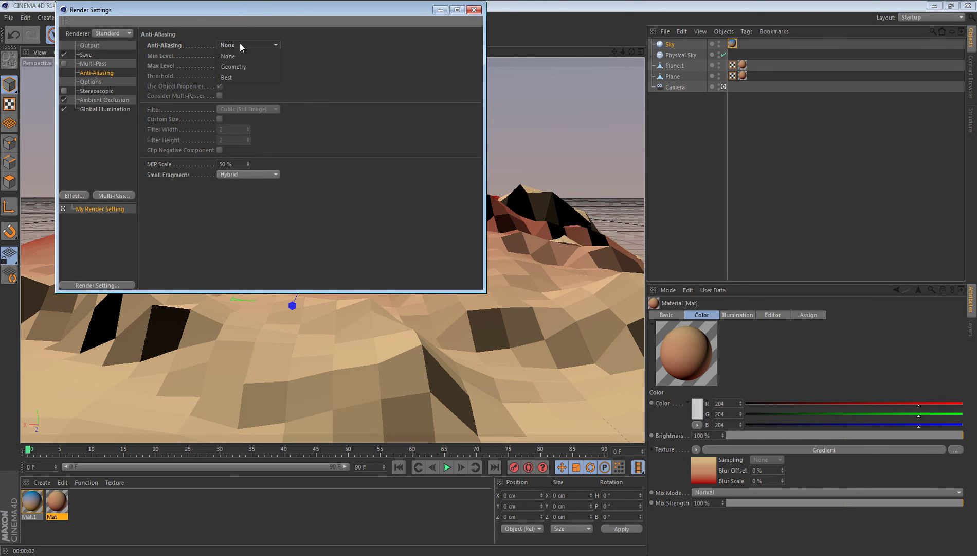
left_click(234, 73)
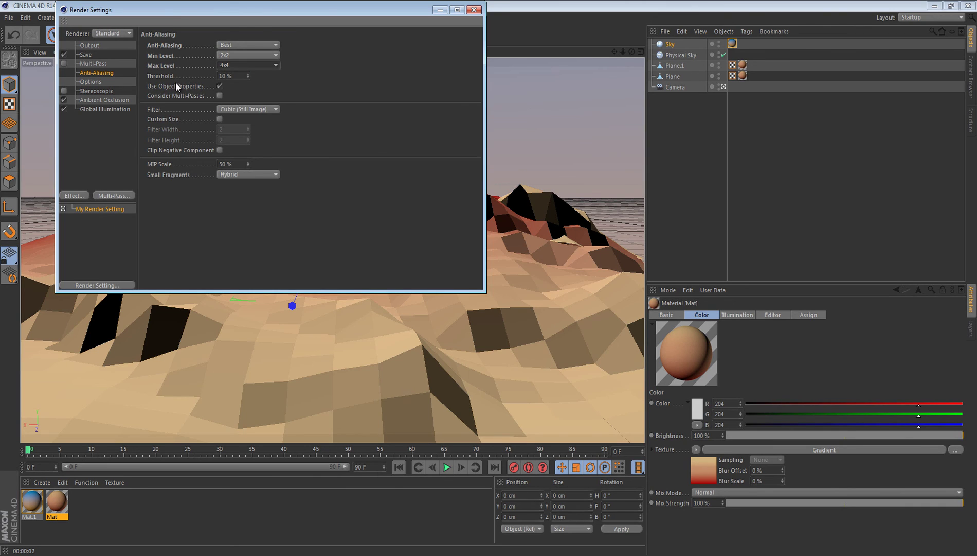
key("super+Up")
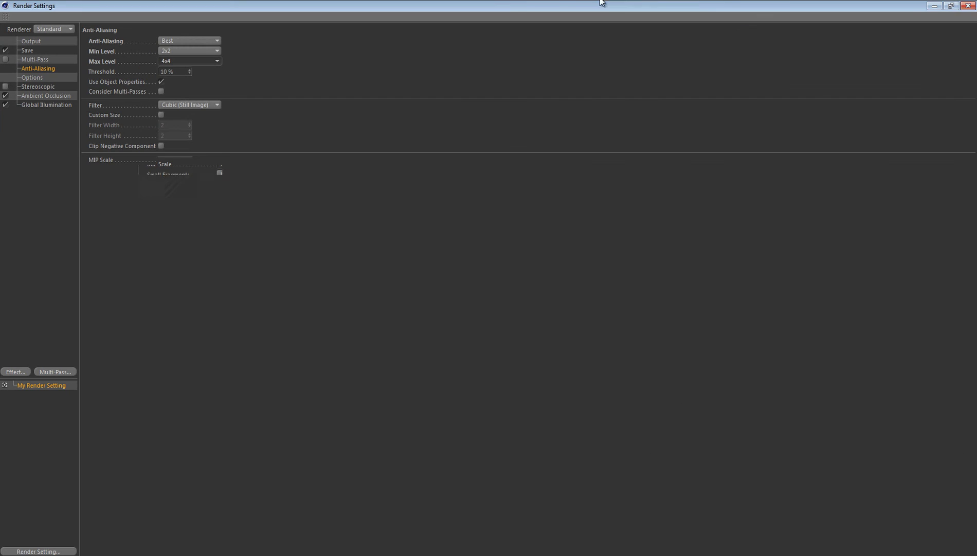
left_click(968, 6)
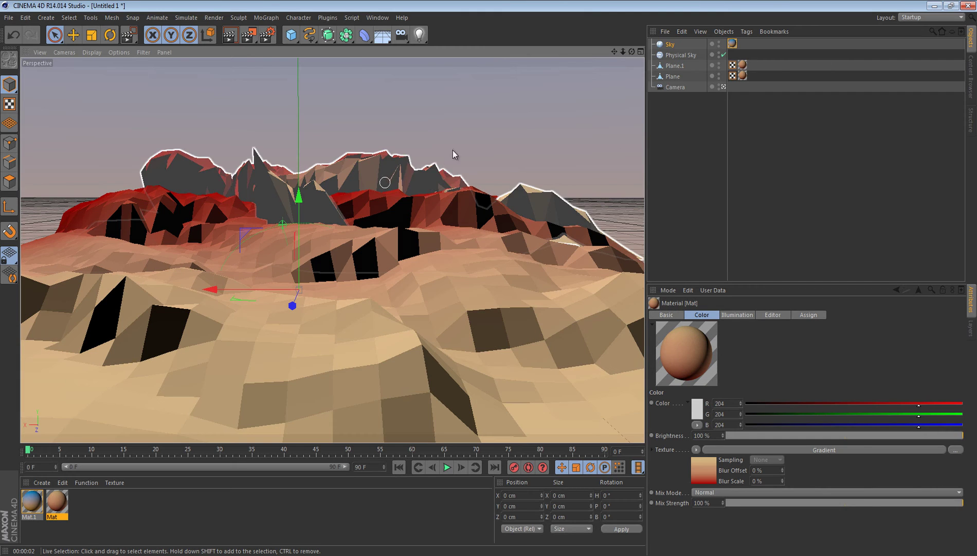
Render the perspective view to check the finished landscape with the new effects, and clear the rendered preview
key("ctrl+r")
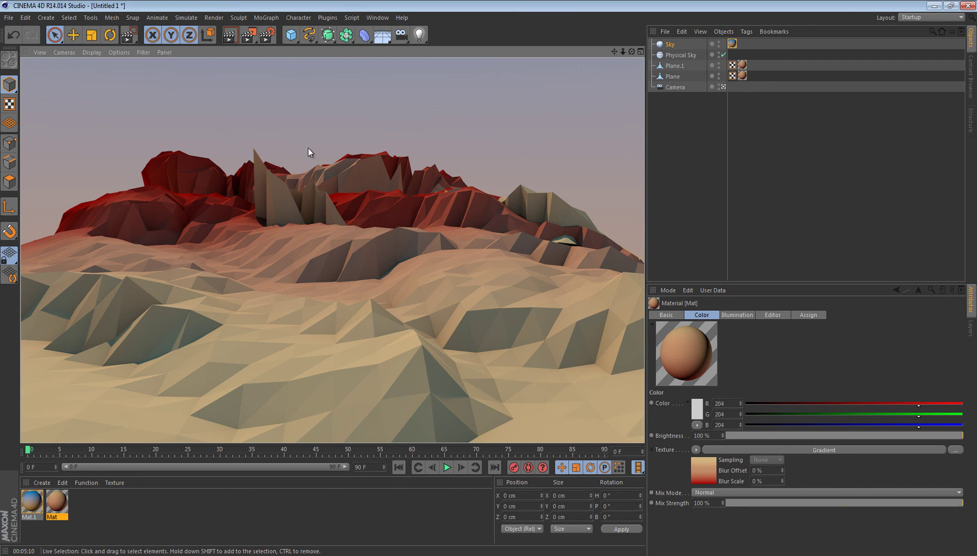
left_click(288, 118)
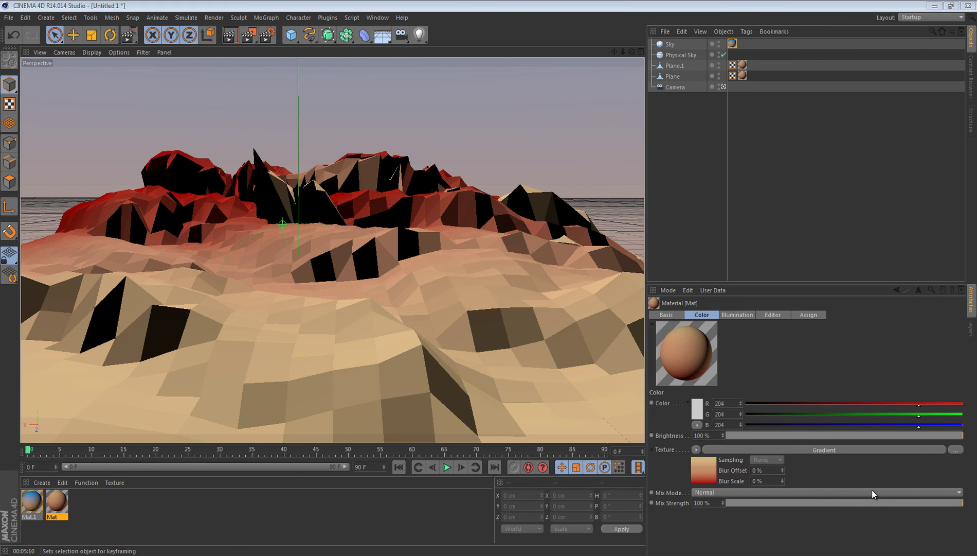
left_click(807, 511)
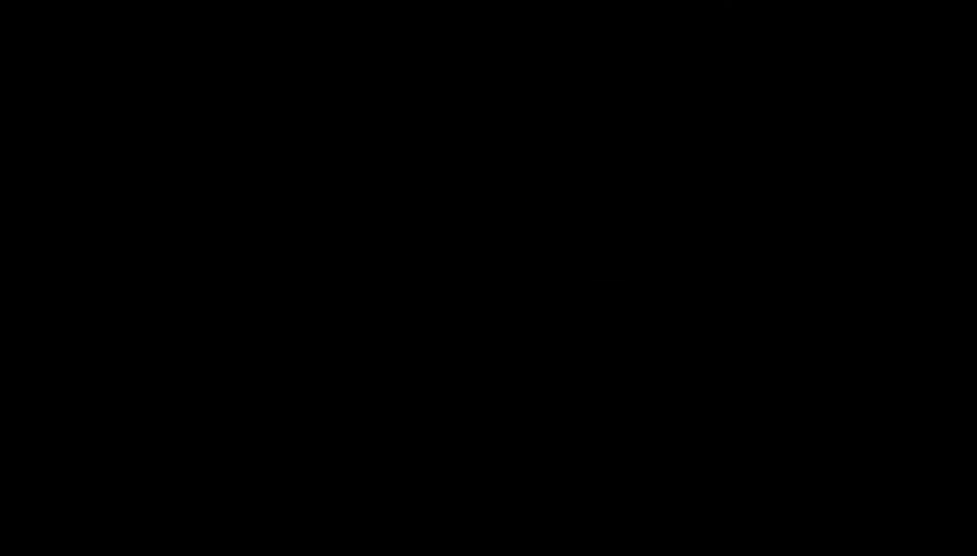